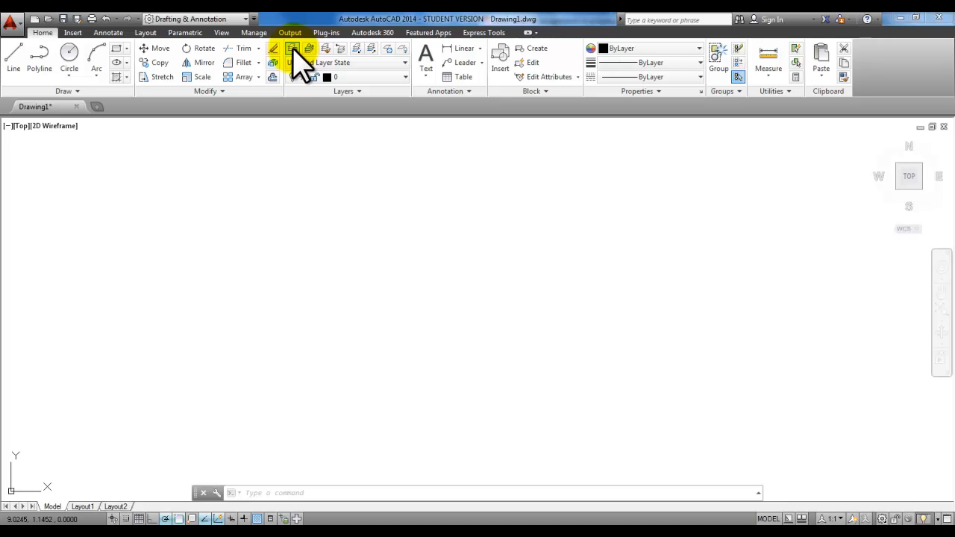
Step: Open an enlarged Layer Properties Manager with a widened Plot Style column and create a new layer
{"action": "left_click", "coordinate": [293, 48]}
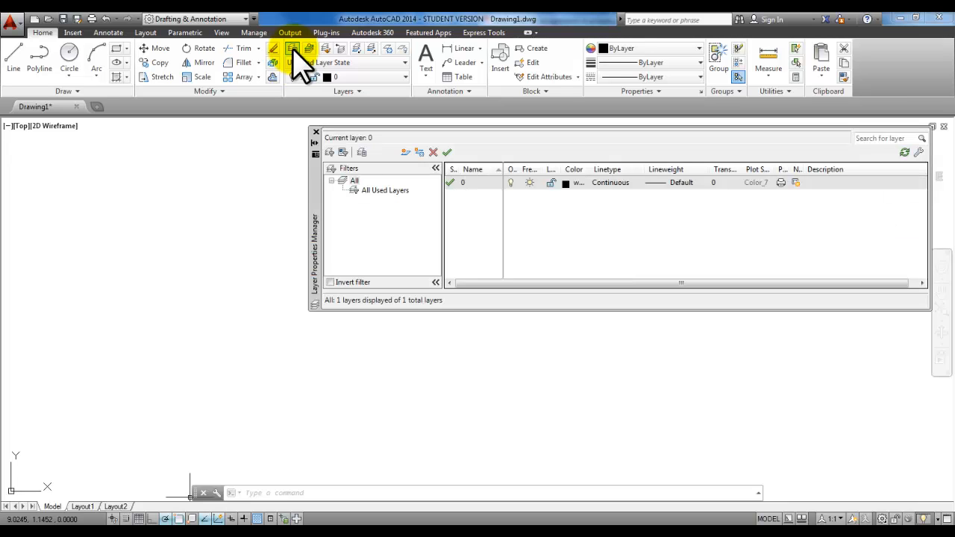
{"action": "left_click_drag", "start_coordinate": [318, 206], "coordinate": [160, 216]}
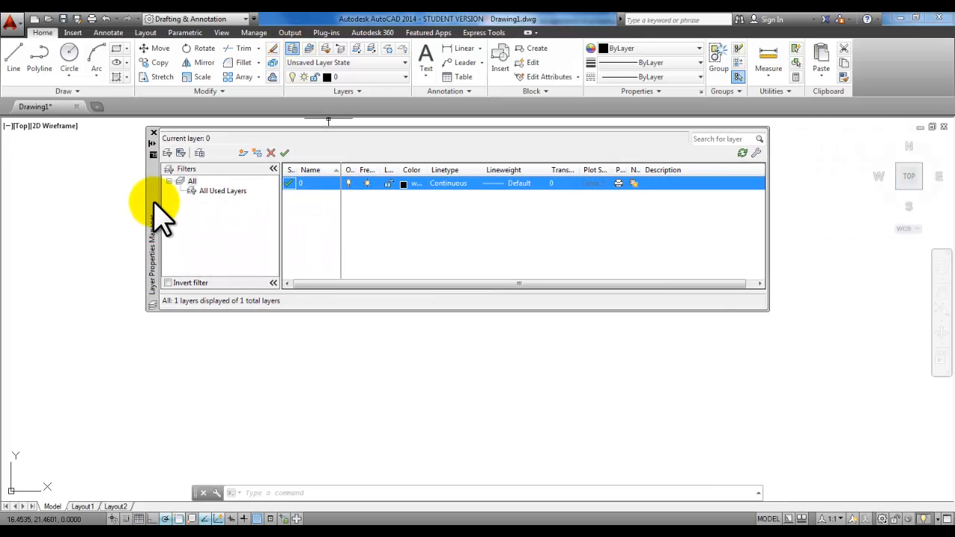
{"action": "left_click_drag", "start_coordinate": [430, 309], "coordinate": [428, 437]}
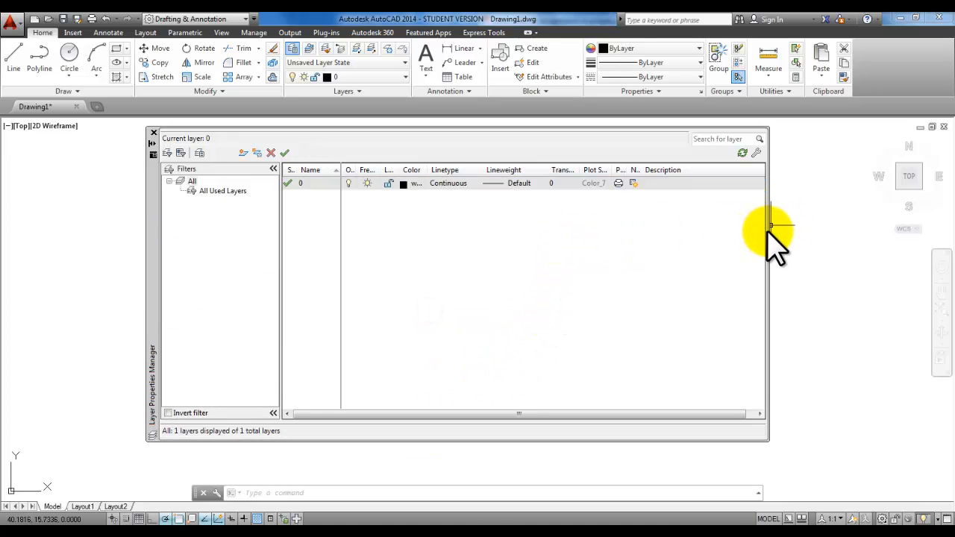
{"action": "left_click_drag", "start_coordinate": [769, 231], "coordinate": [827, 230]}
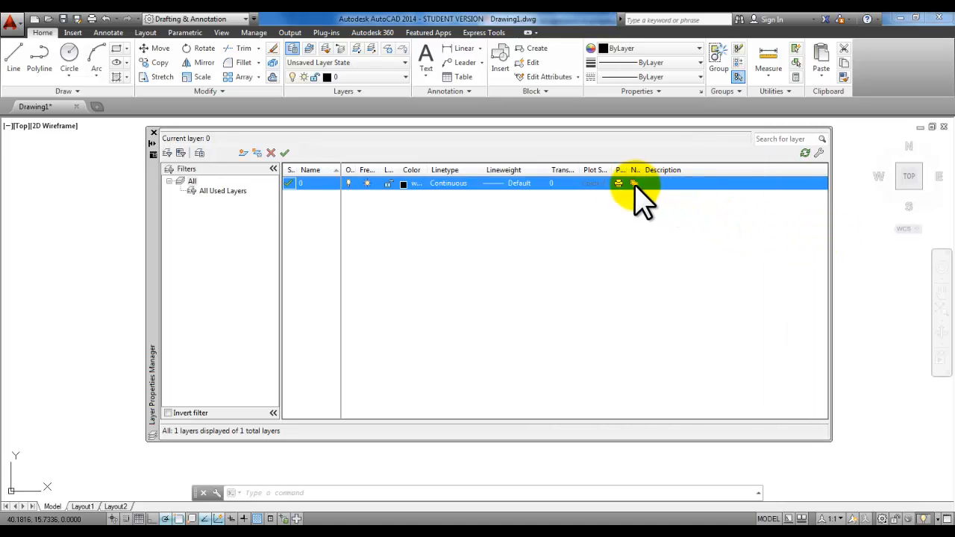
{"action": "left_click_drag", "start_coordinate": [612, 171], "coordinate": [684, 170]}
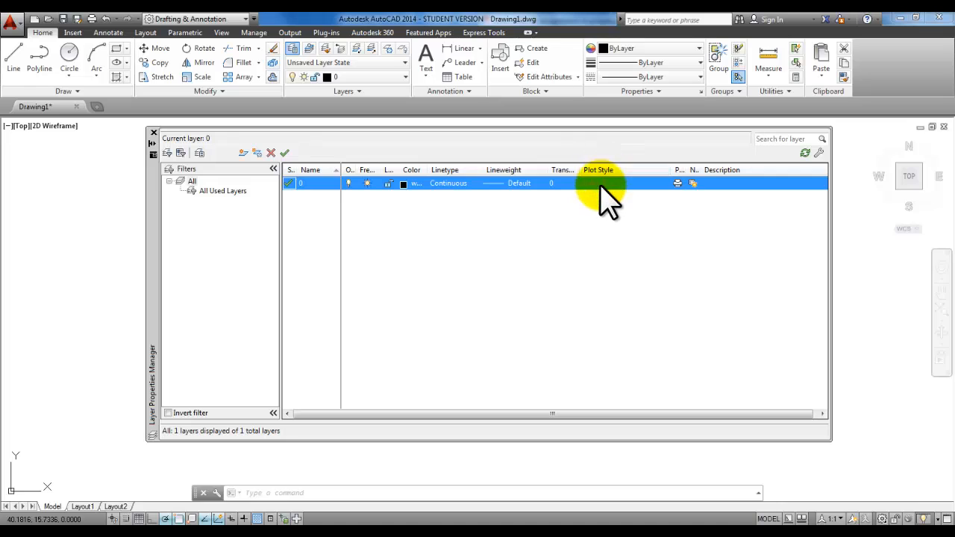
{"action": "left_click", "coordinate": [244, 153]}
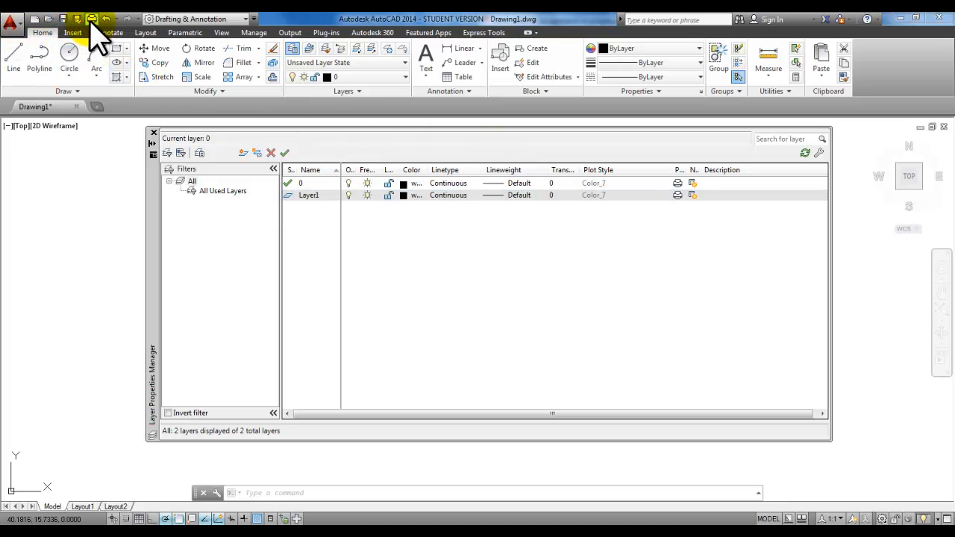
Step: Open the Plot dialog for the model and assign the monochrome.ctb plot style table to all layouts
{"action": "left_click", "coordinate": [11, 21]}
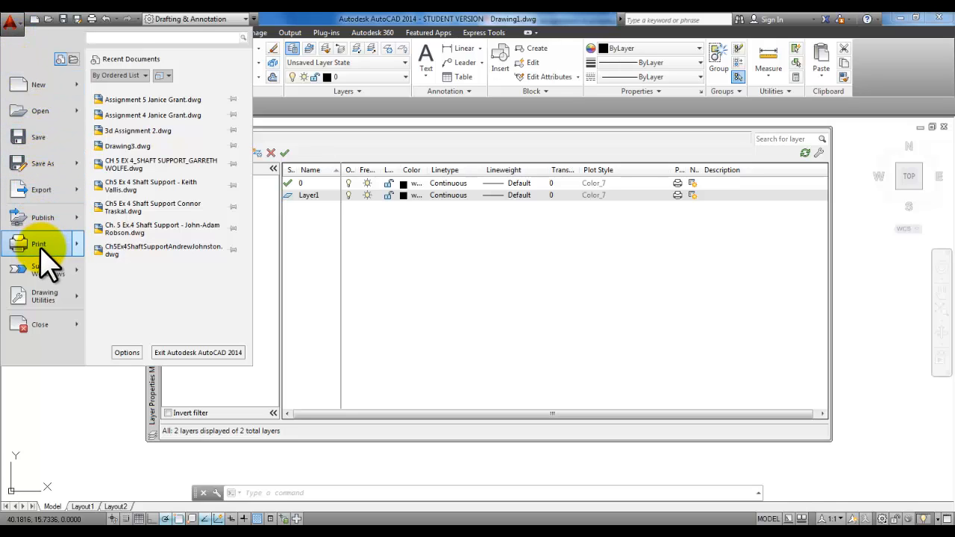
{"action": "mouse_move", "coordinate": [41, 248]}
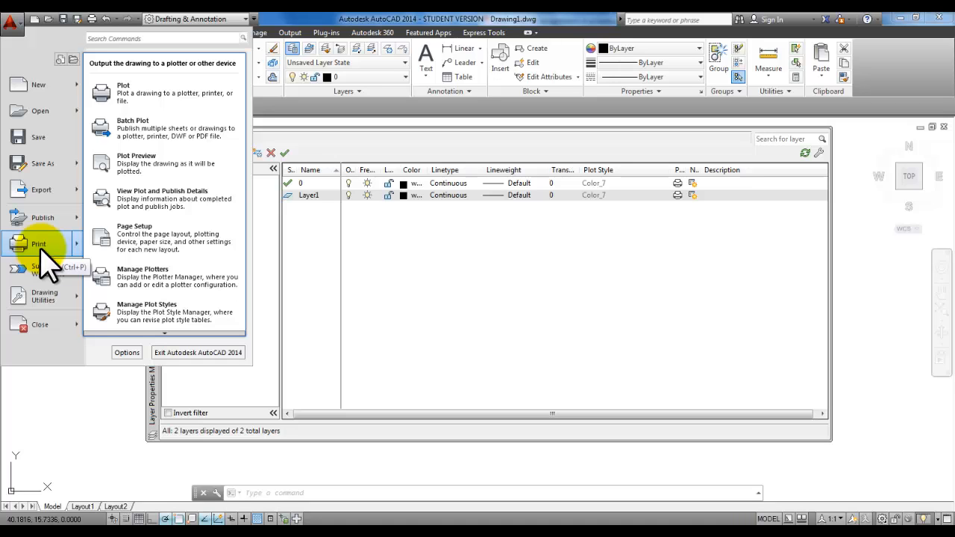
{"action": "left_click", "coordinate": [148, 93]}
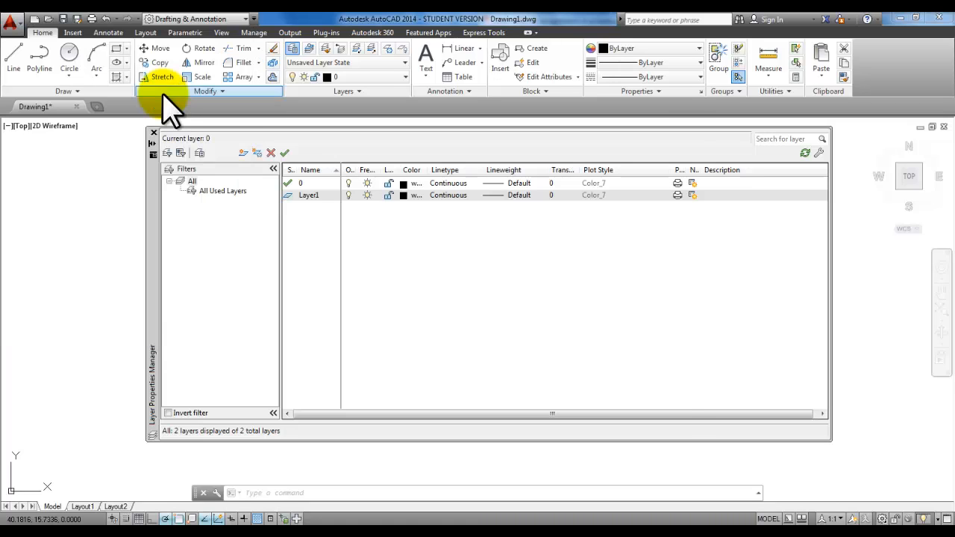
{"action": "left_click_drag", "start_coordinate": [352, 109], "coordinate": [284, 85]}
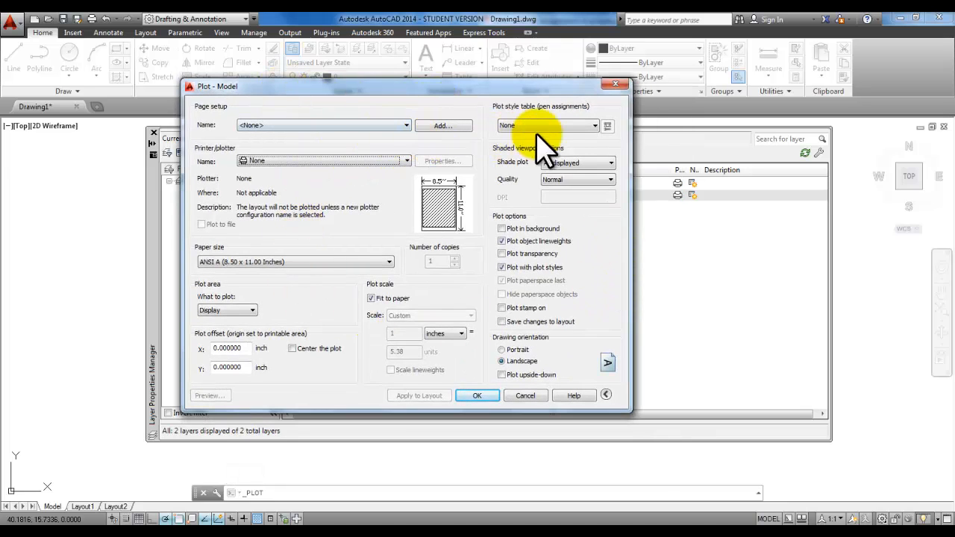
{"action": "left_click", "coordinate": [597, 127]}
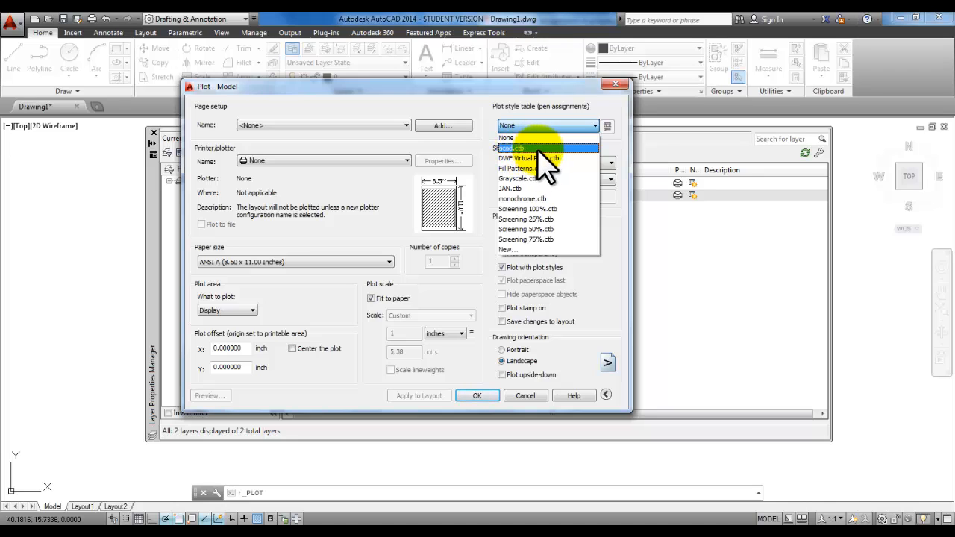
{"action": "left_click", "coordinate": [546, 200]}
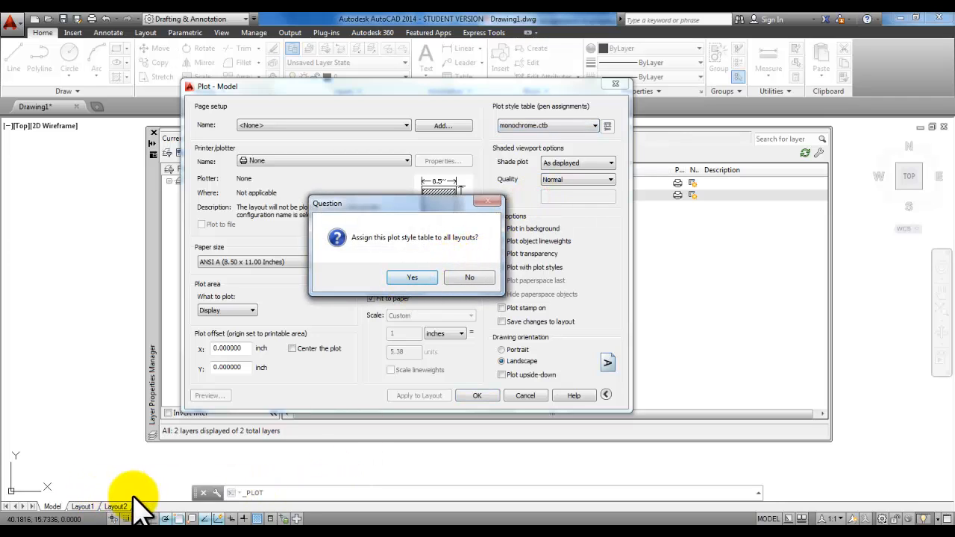
{"action": "left_click", "coordinate": [408, 277]}
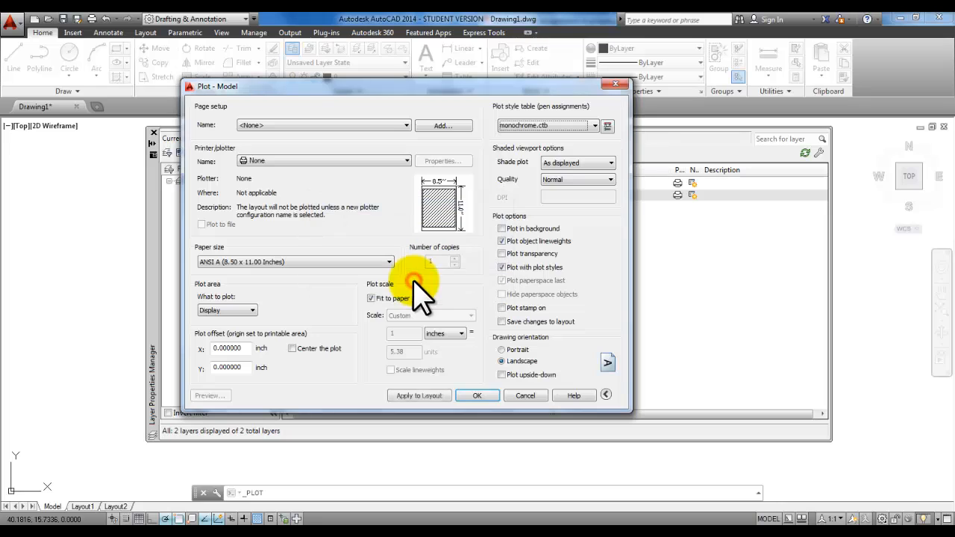
Step: Examine the properties of Color 6 and Color 8 and the lineweight choices in the monochrome.ctb plot style table, then close its editor
{"action": "left_click", "coordinate": [607, 127]}
{"action": "left_click_drag", "start_coordinate": [612, 117], "coordinate": [576, 166]}
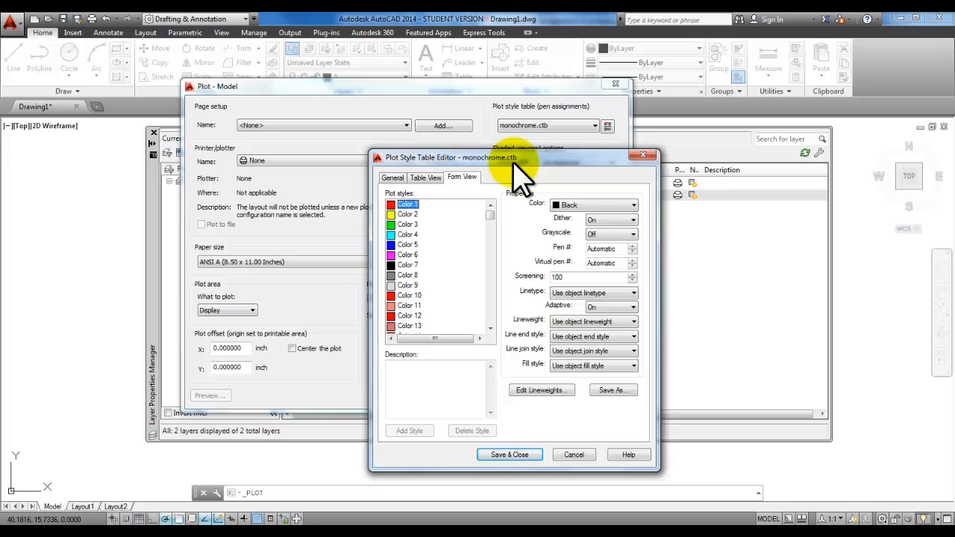
{"action": "left_click", "coordinate": [409, 255]}
{"action": "left_click", "coordinate": [407, 276]}
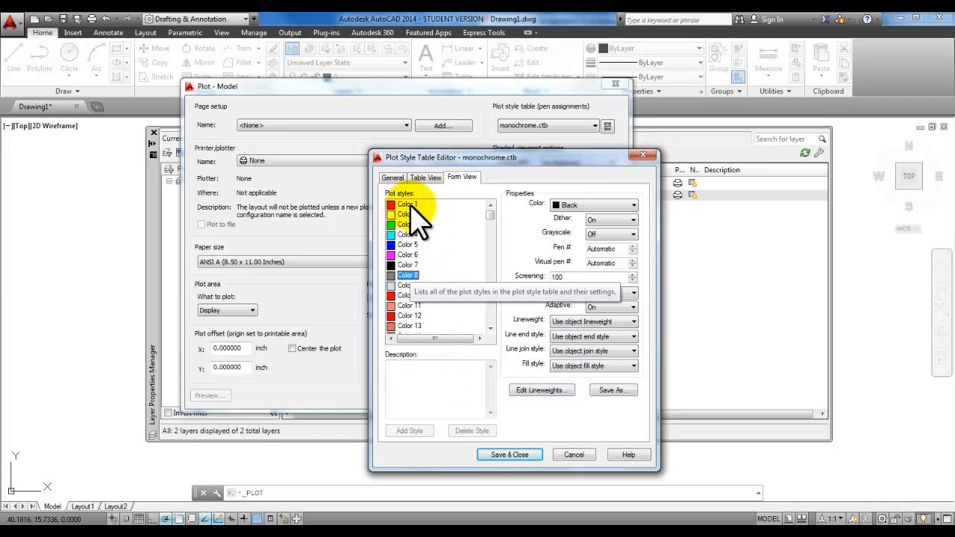
{"action": "left_click", "coordinate": [633, 322]}
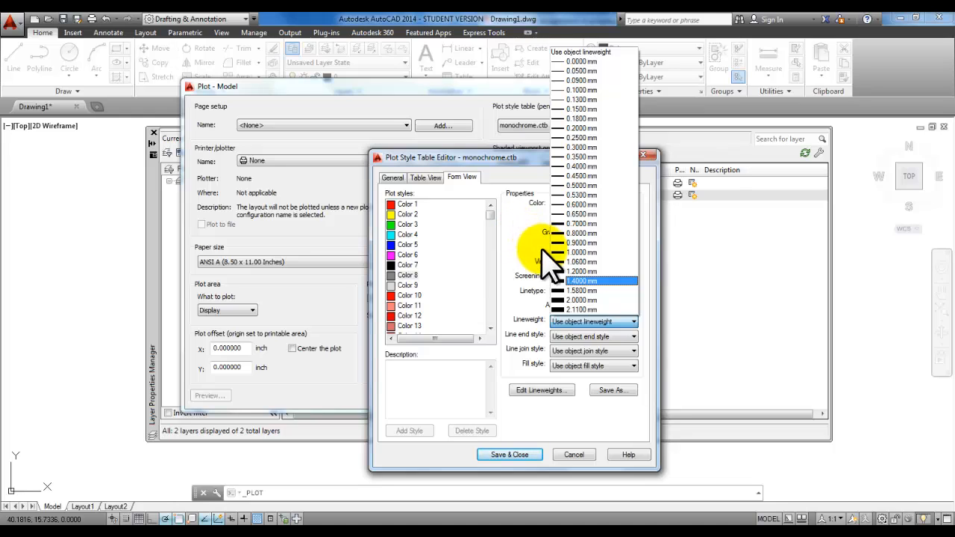
{"action": "left_click", "coordinate": [507, 241]}
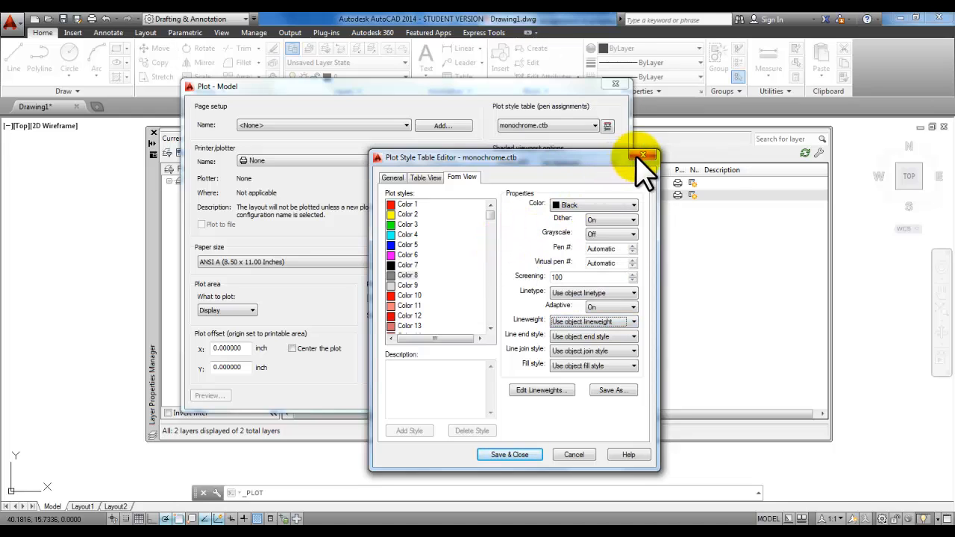
{"action": "left_click", "coordinate": [642, 155]}
Step: Create a color-dependent plot style table from scratch, using the author's first name as file name, and use it for the current drawing
{"action": "left_click", "coordinate": [594, 125]}
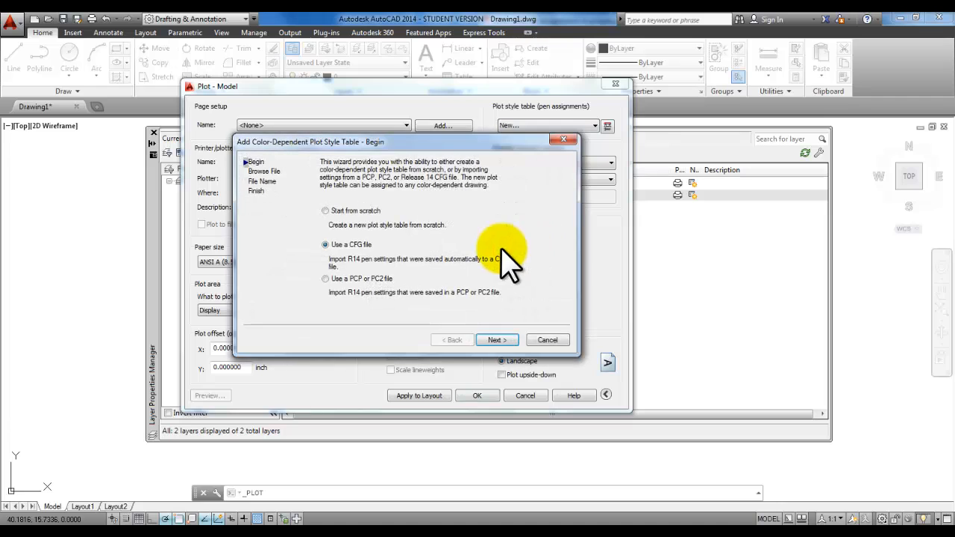
{"action": "left_click", "coordinate": [326, 211]}
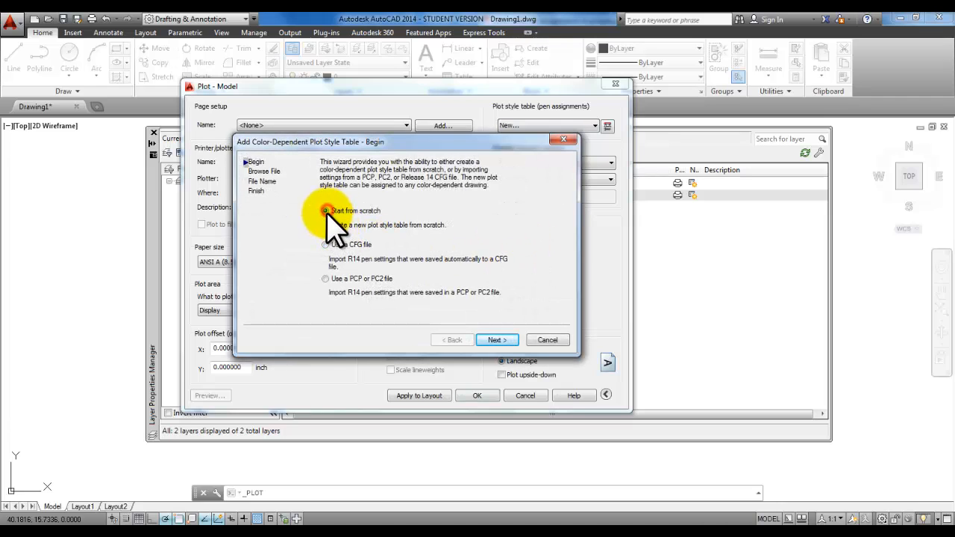
{"action": "left_click", "coordinate": [499, 340]}
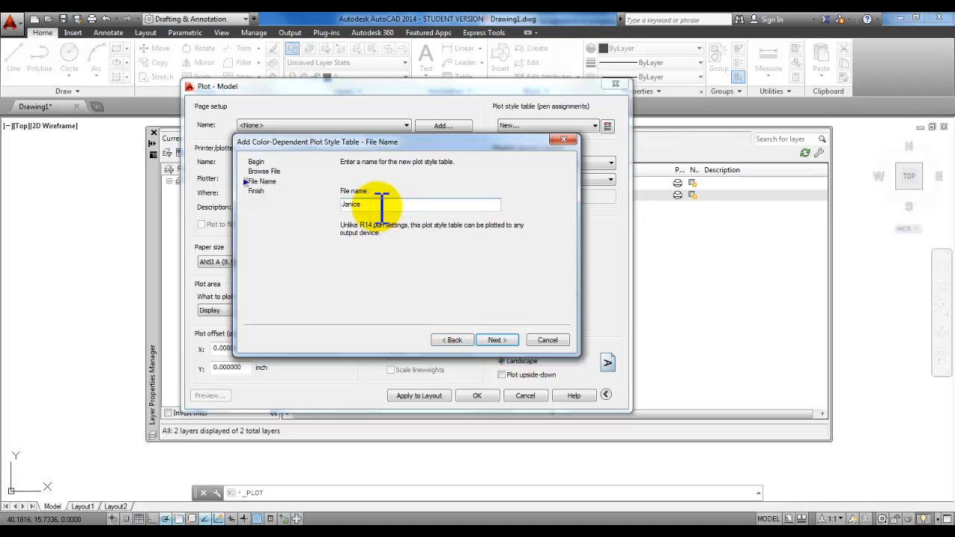
{"action": "left_click", "coordinate": [507, 341]}
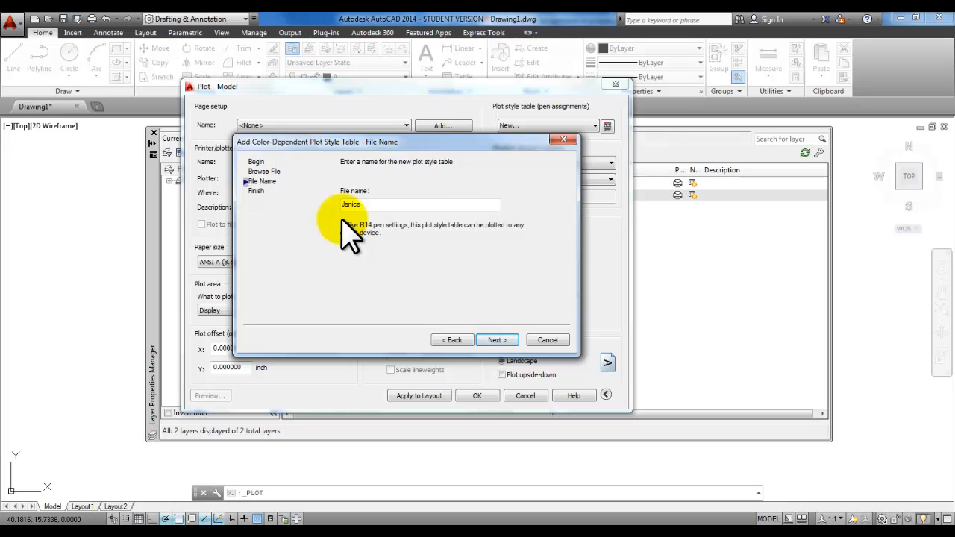
{"action": "left_click", "coordinate": [497, 340]}
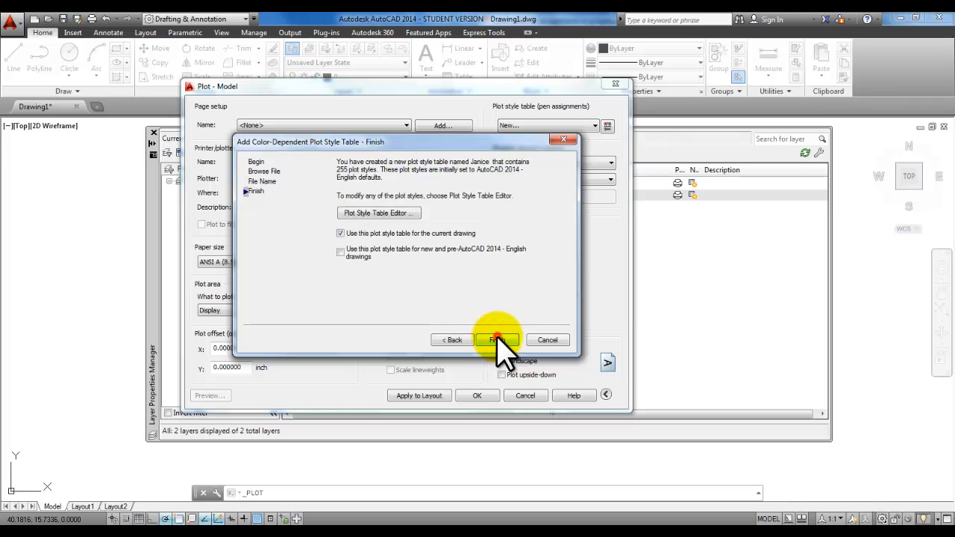
{"action": "left_click", "coordinate": [497, 340]}
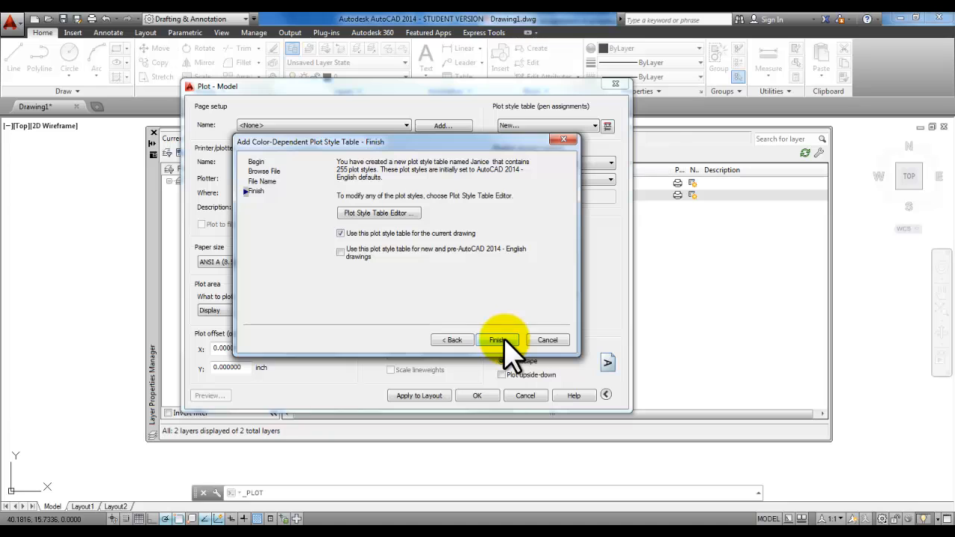
{"action": "left_click", "coordinate": [499, 340]}
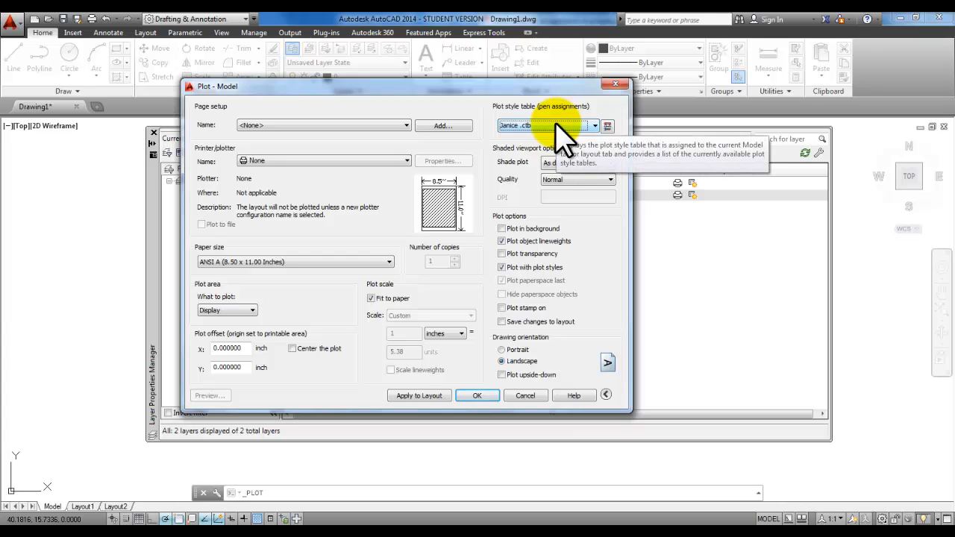
Step: Open the new plot style table for editing and examine the properties of several plot styles from Color 2 to Color 11
{"action": "left_click", "coordinate": [608, 125]}
{"action": "left_click_drag", "start_coordinate": [614, 133], "coordinate": [605, 166]}
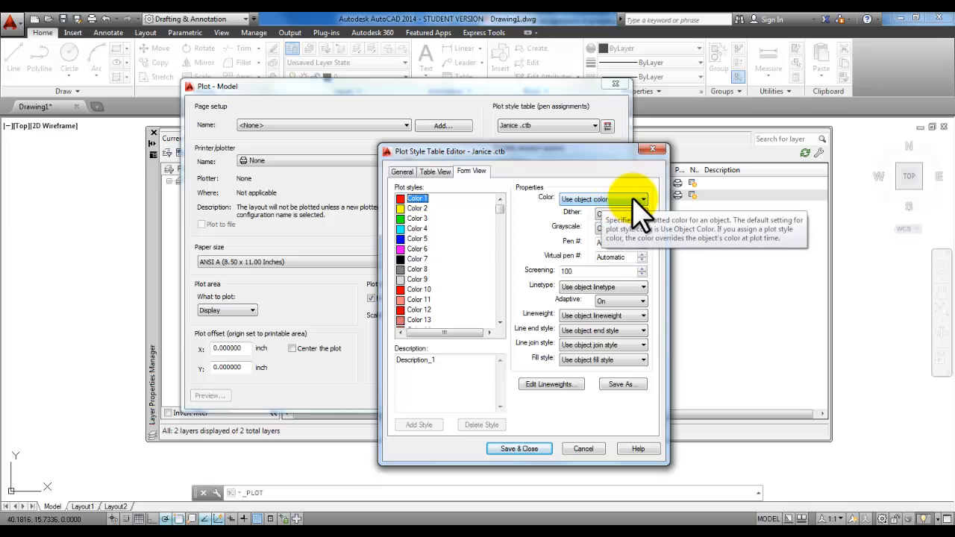
{"action": "left_click", "coordinate": [417, 209]}
{"action": "left_click", "coordinate": [418, 229]}
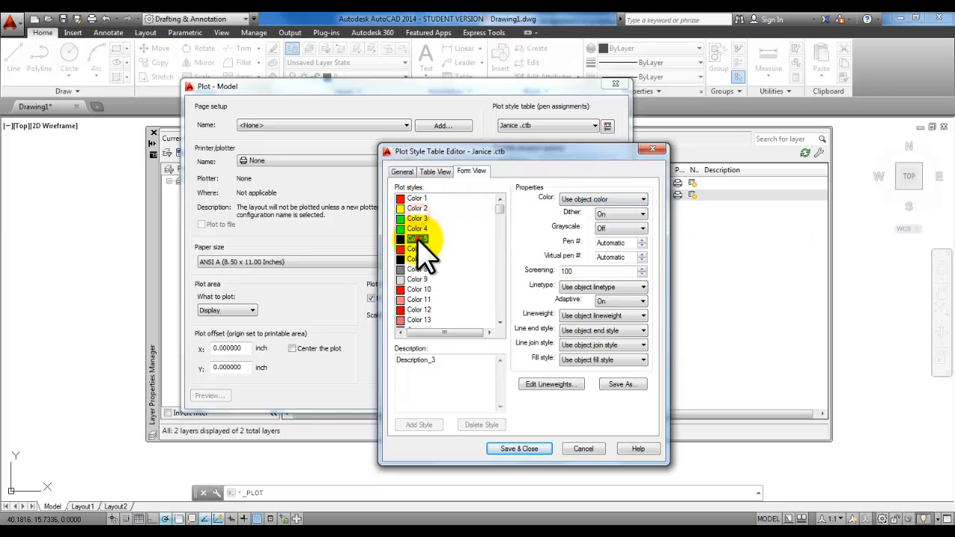
{"action": "left_click", "coordinate": [417, 238]}
{"action": "left_click", "coordinate": [418, 260]}
{"action": "left_click", "coordinate": [417, 280]}
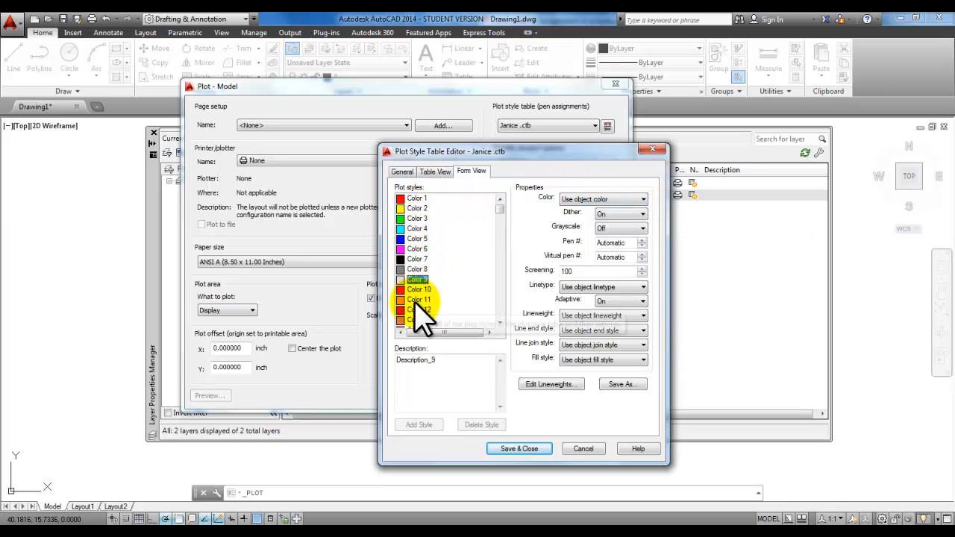
{"action": "left_click", "coordinate": [415, 301]}
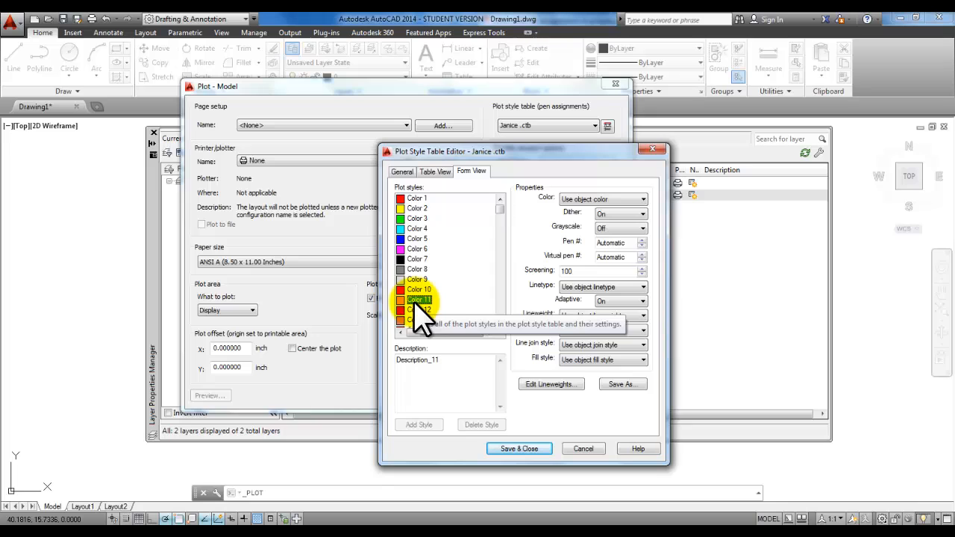
Step: Set the plotted color of plot styles Color 2 through Color 255 to Black in the new table and check the styles
{"action": "left_click", "coordinate": [416, 208]}
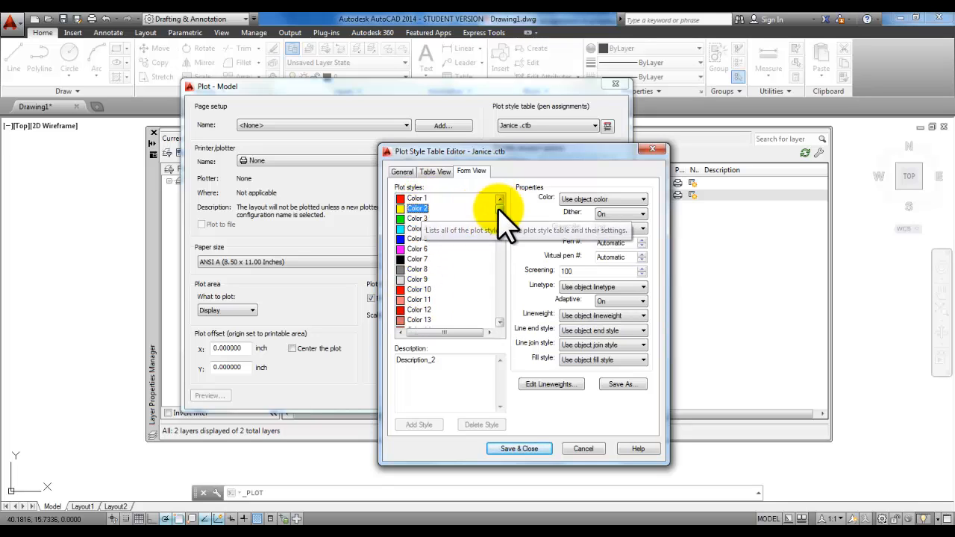
{"action": "left_click_drag", "start_coordinate": [499, 210], "coordinate": [499, 204]}
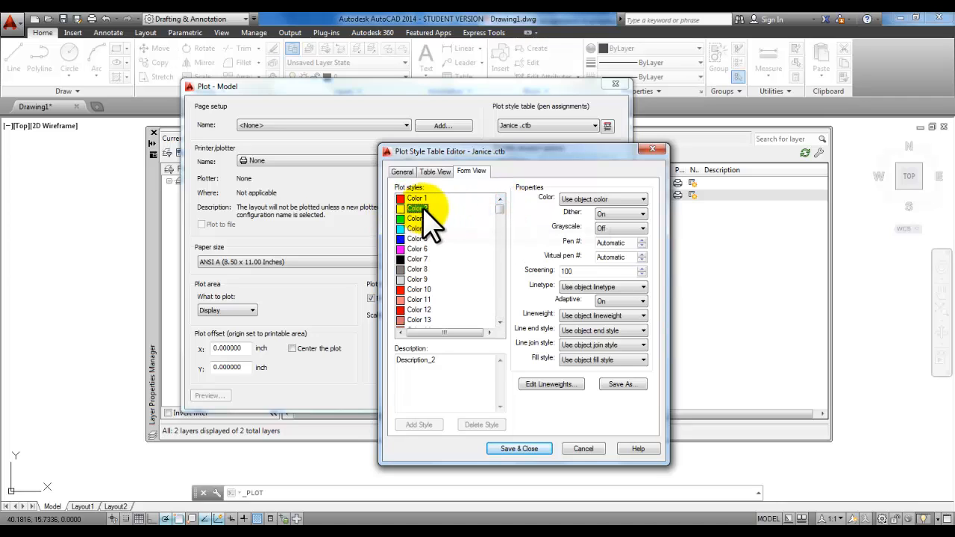
{"action": "left_click_drag", "start_coordinate": [498, 210], "coordinate": [500, 317]}
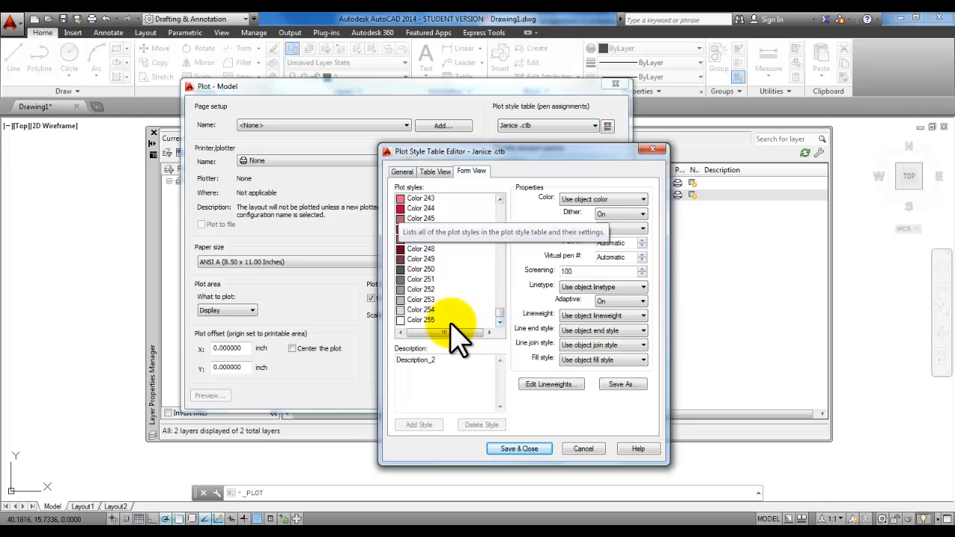
{"action": "left_click", "coordinate": [425, 319], "text": "shift"}
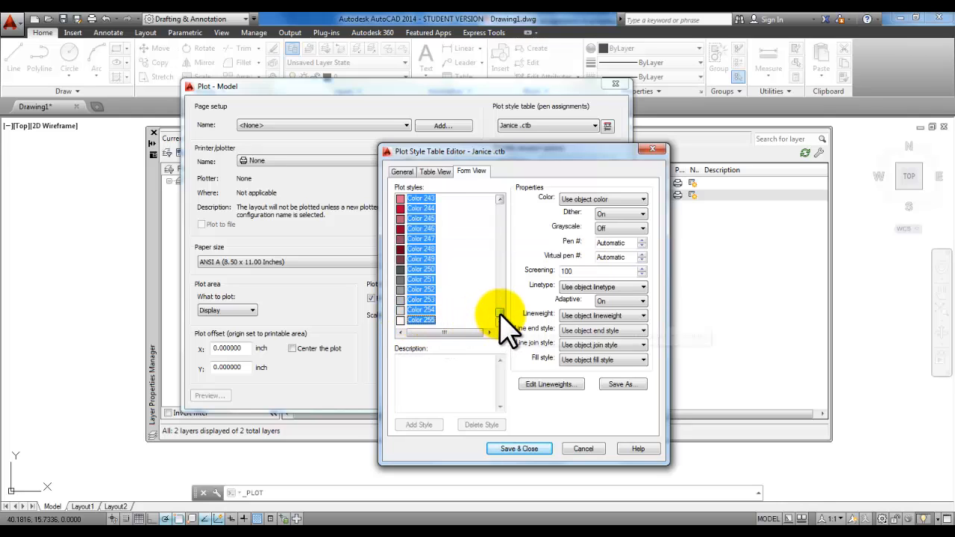
{"action": "left_click_drag", "start_coordinate": [500, 312], "coordinate": [500, 196]}
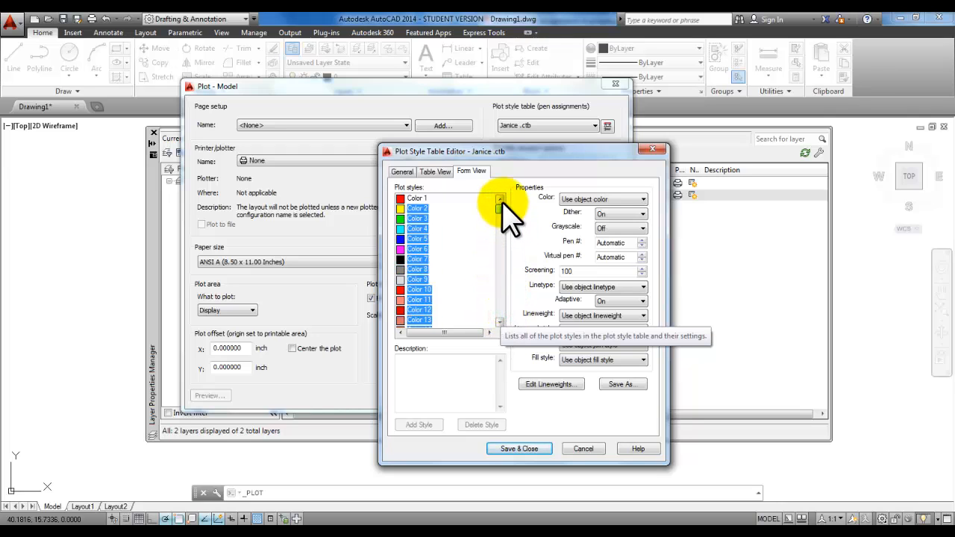
{"action": "left_click", "coordinate": [642, 200]}
{"action": "left_click", "coordinate": [597, 278]}
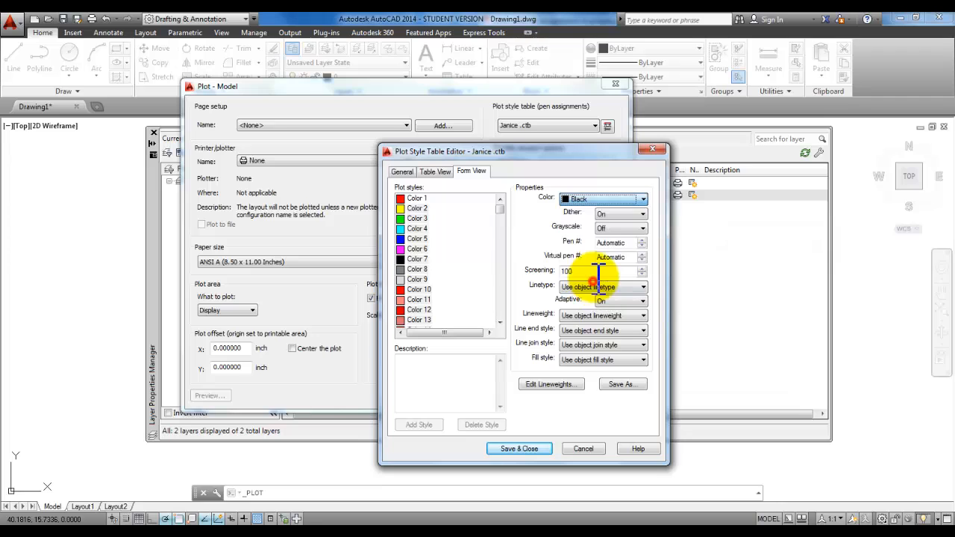
{"action": "left_click_drag", "start_coordinate": [431, 220], "coordinate": [429, 299]}
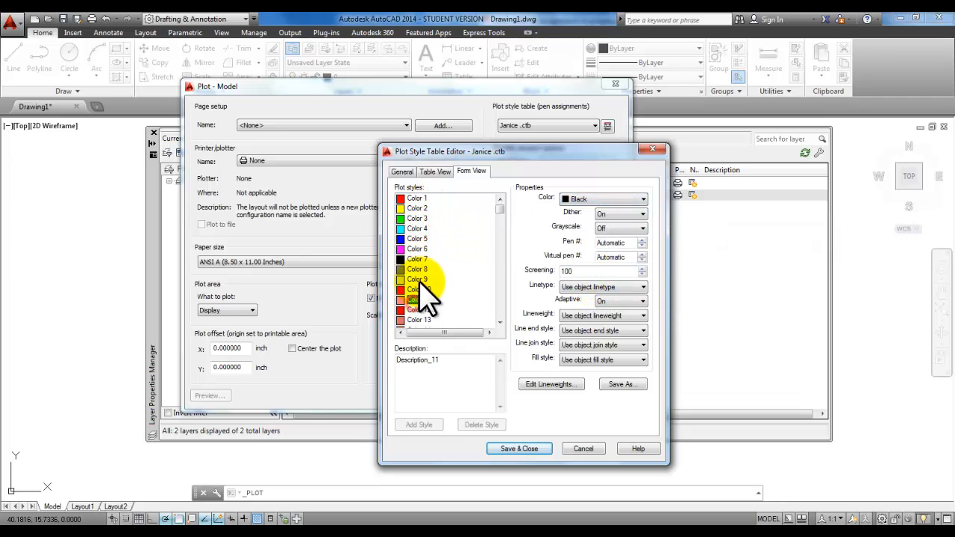
Step: Set the lineweight of plot style Color 1 to 0.6000 mm in the custom table, save it, and close the plot and layer windows
{"action": "left_click", "coordinate": [415, 199]}
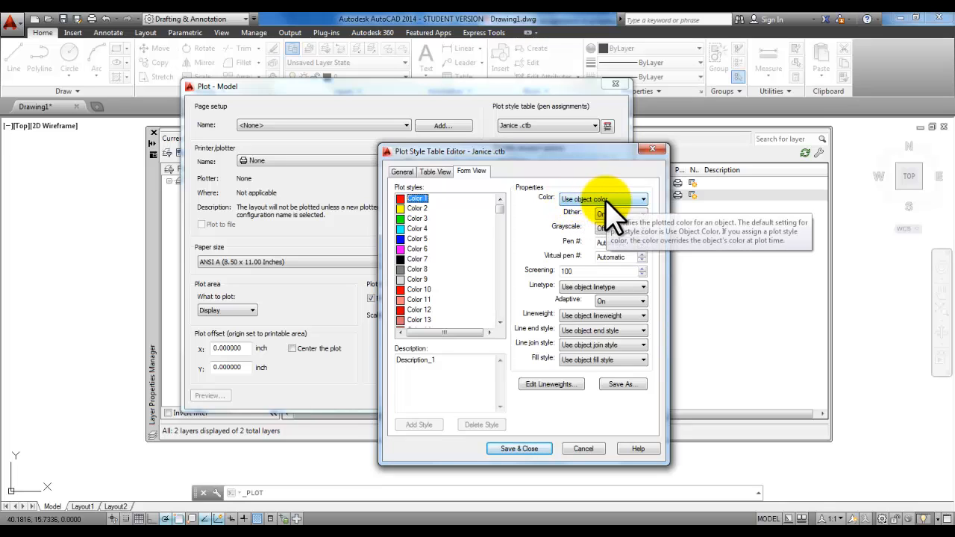
{"action": "left_click", "coordinate": [643, 317]}
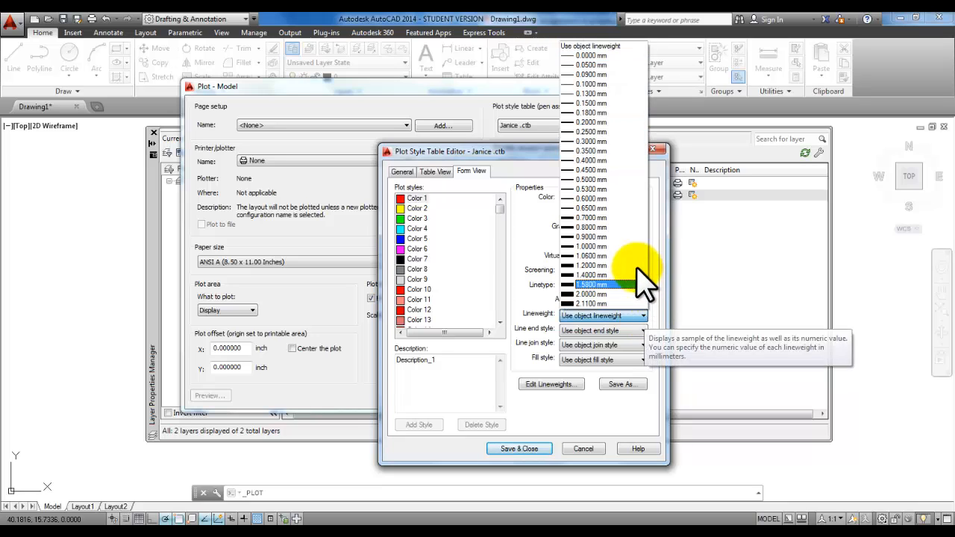
{"action": "left_click", "coordinate": [613, 198]}
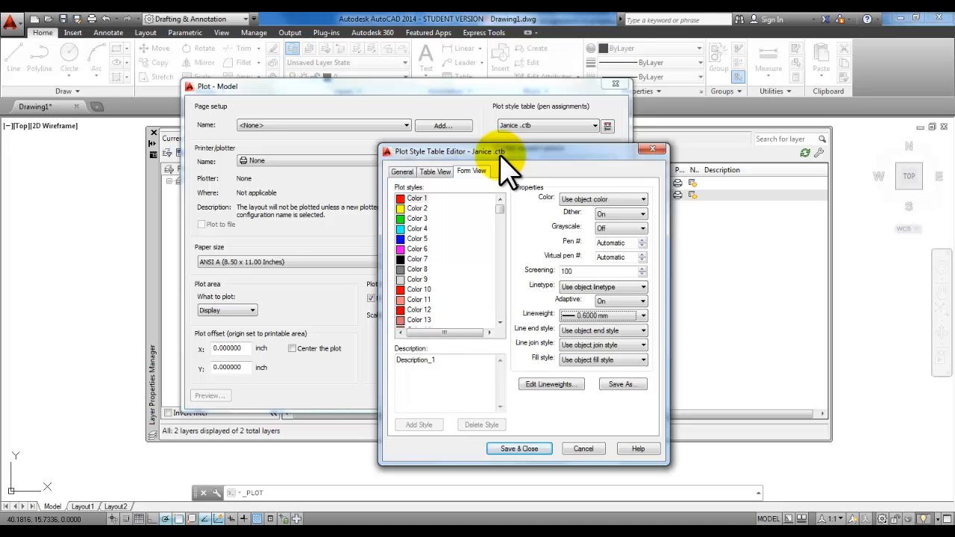
{"action": "left_click", "coordinate": [527, 450]}
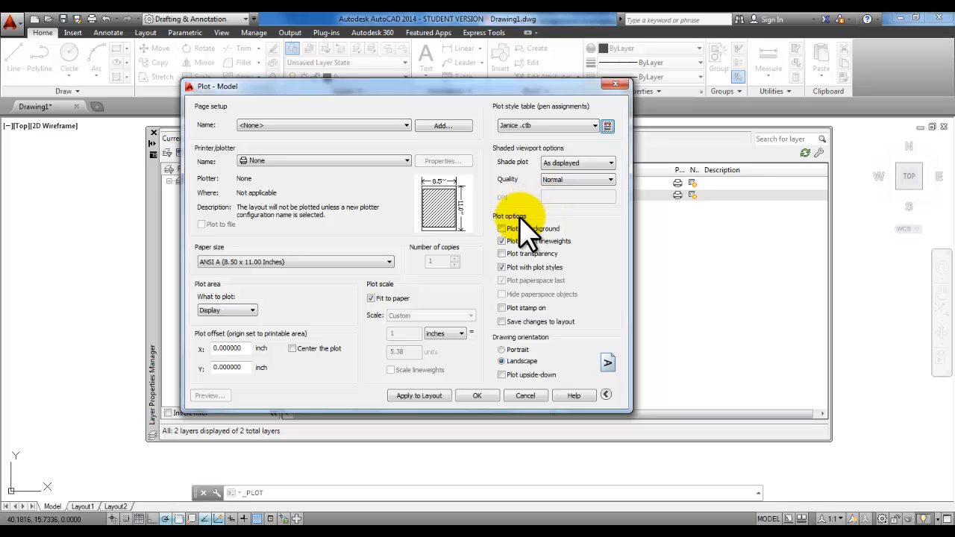
{"action": "left_click", "coordinate": [536, 394]}
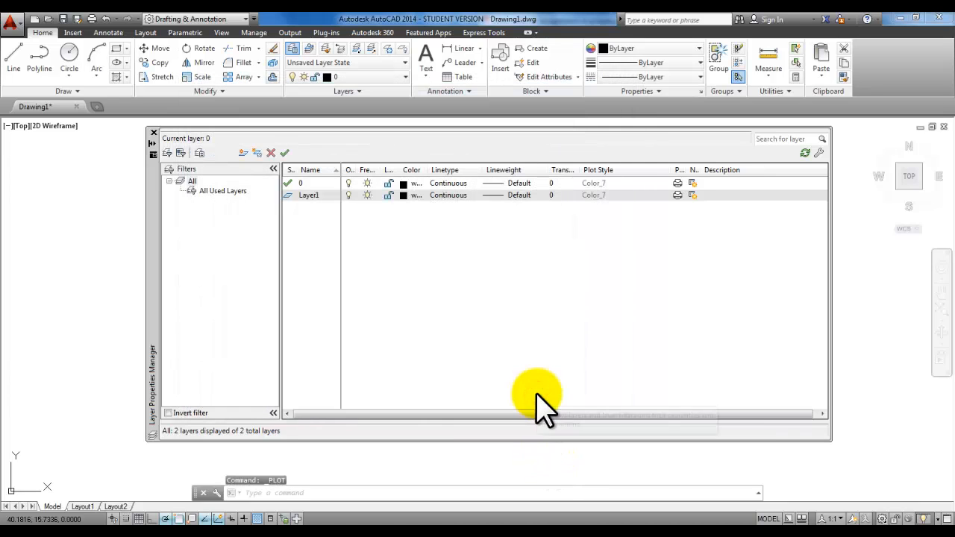
{"action": "left_click", "coordinate": [154, 132]}
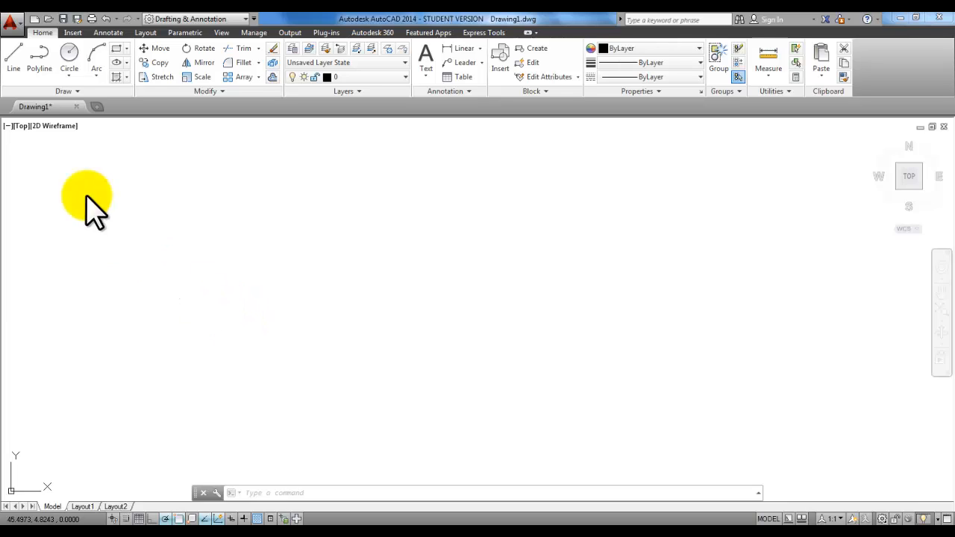
Step: Open the plot style manager folder and show the acad.ctb table's plot styles in form view
{"action": "left_click", "coordinate": [12, 31]}
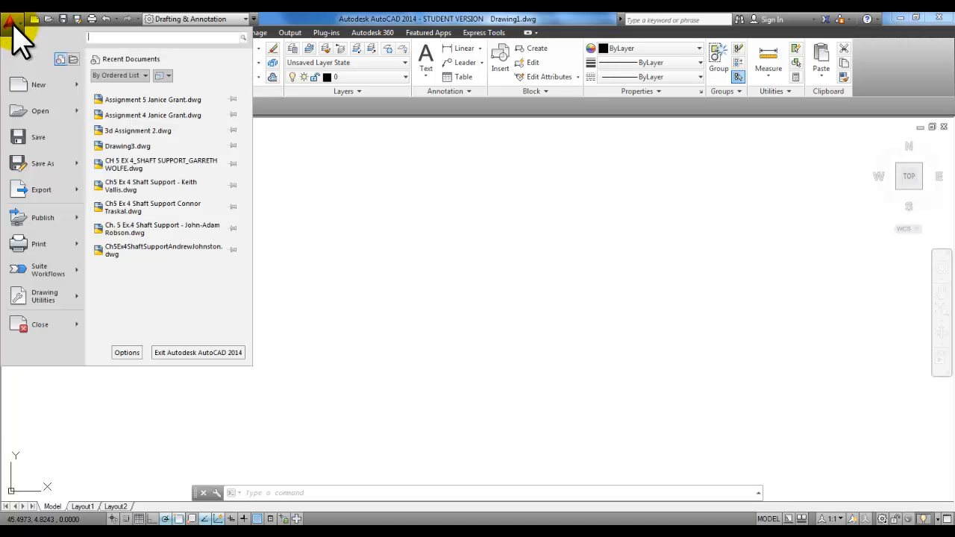
{"action": "left_click", "coordinate": [38, 243]}
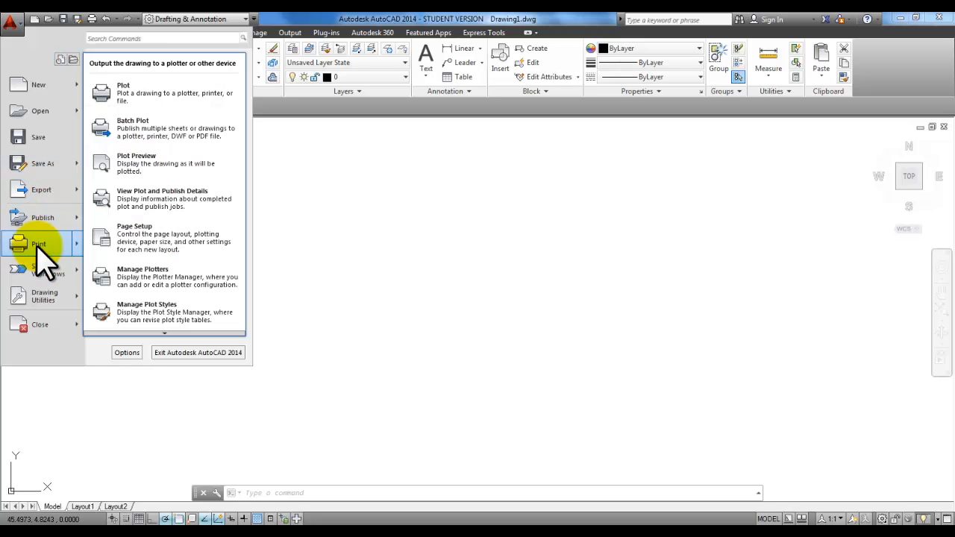
{"action": "left_click", "coordinate": [165, 320]}
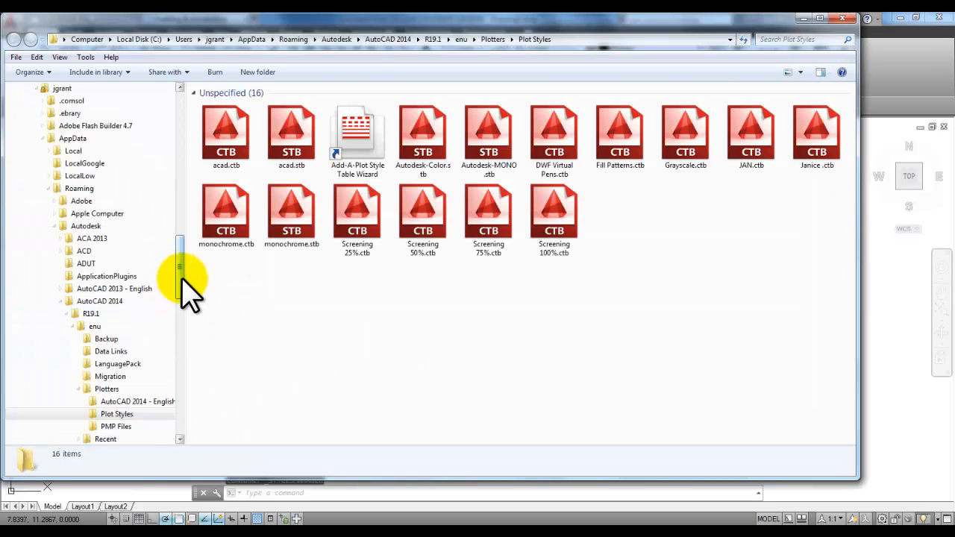
{"action": "scroll", "coordinate": [187, 291], "scroll_direction": "down", "scroll_amount": 5}
{"action": "scroll", "coordinate": [187, 291], "scroll_direction": "up", "scroll_amount": 5}
{"action": "left_click_drag", "start_coordinate": [181, 275], "coordinate": [181, 306]}
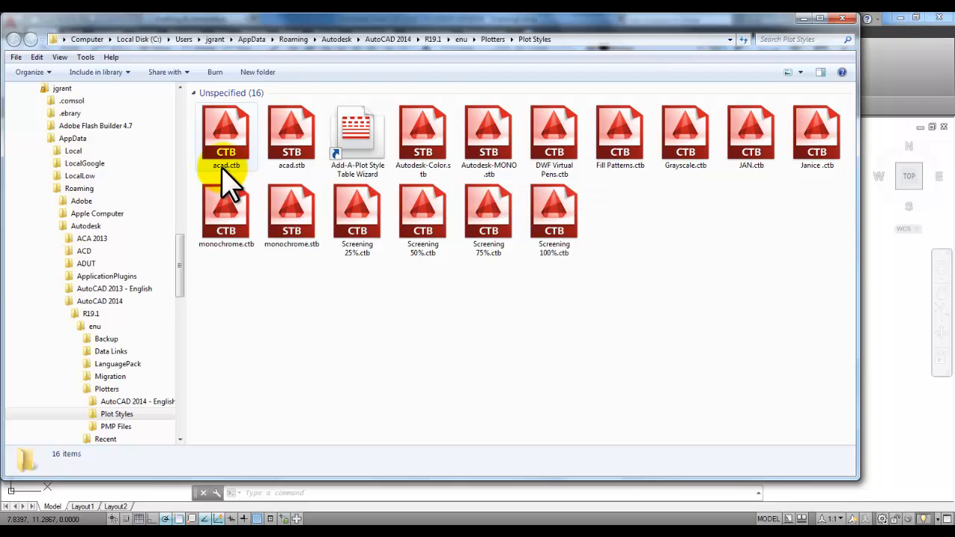
{"action": "double_click", "coordinate": [228, 149]}
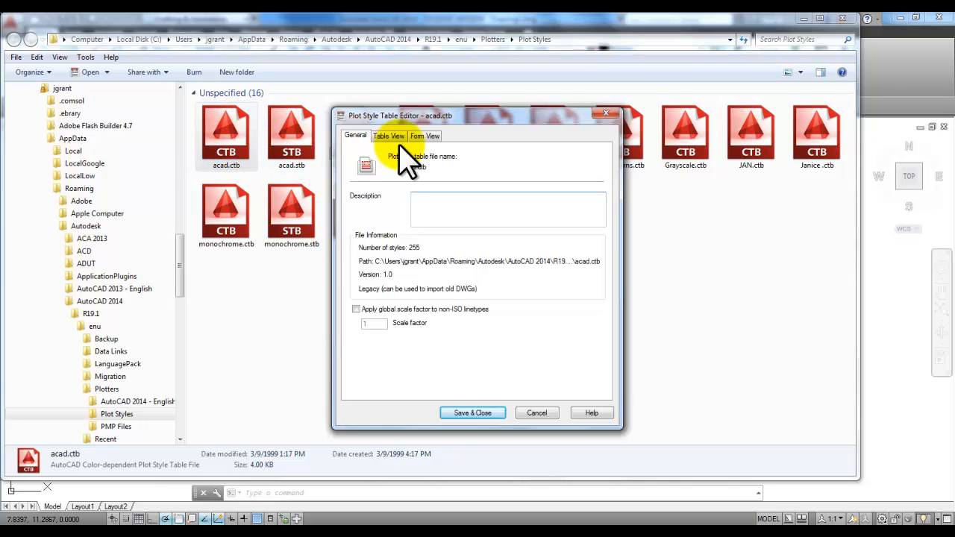
{"action": "left_click", "coordinate": [425, 136]}
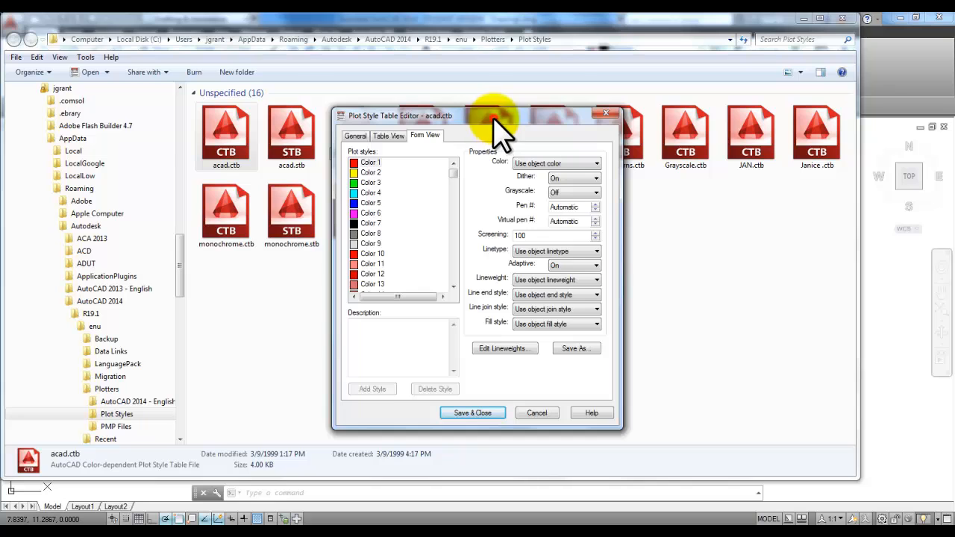
{"action": "left_click_drag", "start_coordinate": [494, 121], "coordinate": [207, 191]}
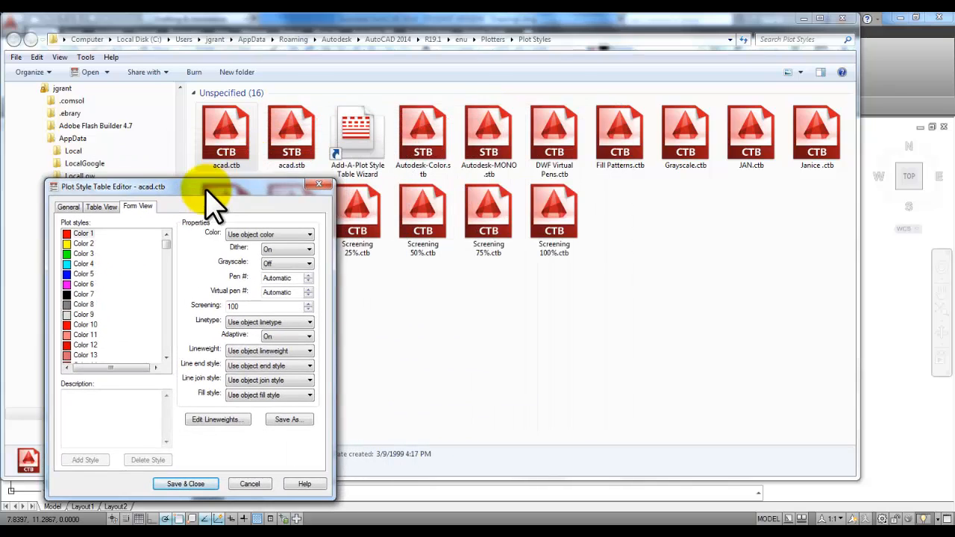
Step: Open the acad.stb table in form view and arrange its editor beside the acad.ctb editor for comparison
{"action": "left_click", "coordinate": [299, 145]}
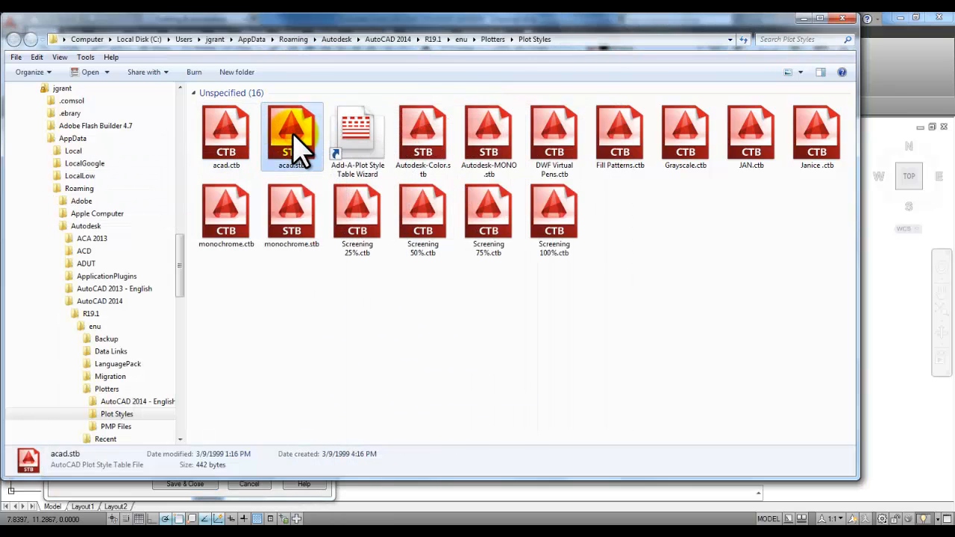
{"action": "double_click", "coordinate": [298, 146]}
{"action": "left_click", "coordinate": [431, 153]}
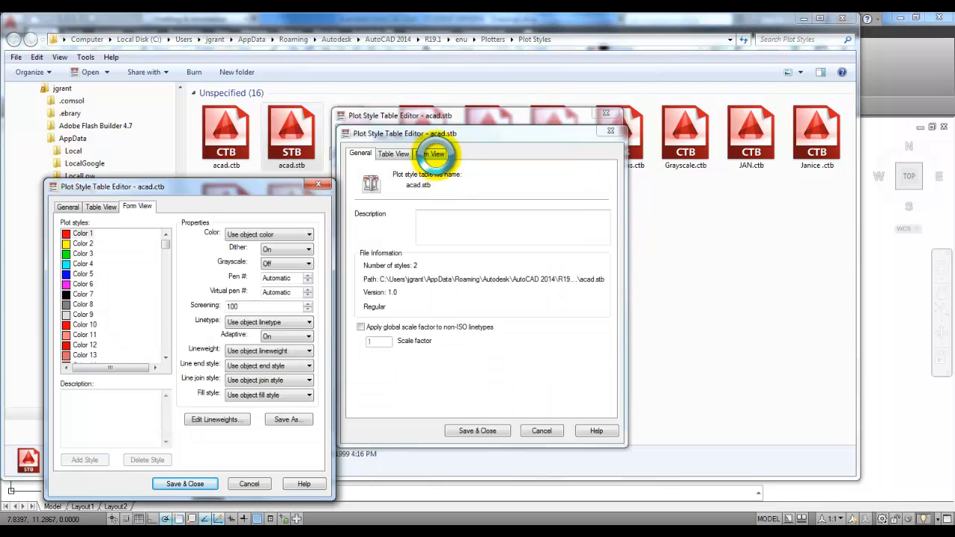
{"action": "left_click_drag", "start_coordinate": [461, 142], "coordinate": [462, 115]}
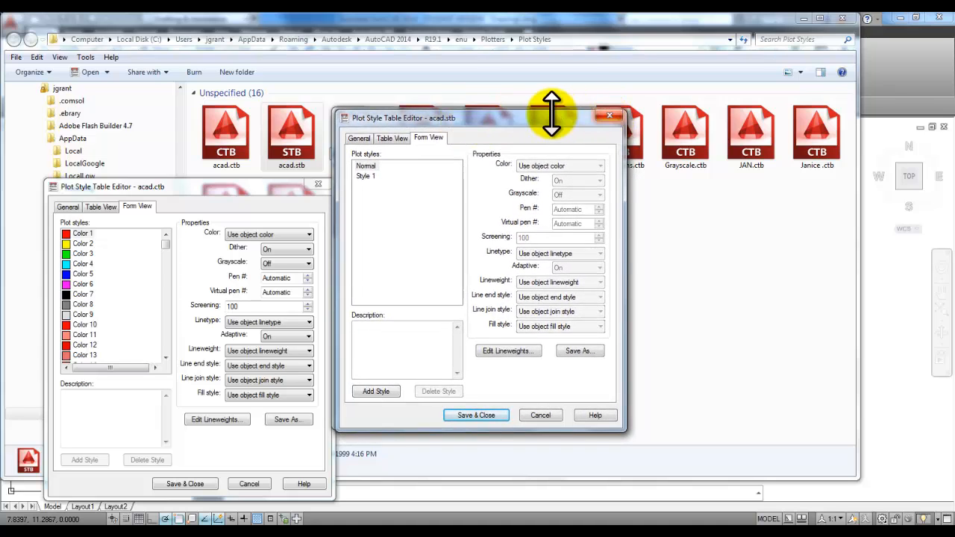
{"action": "left_click_drag", "start_coordinate": [550, 118], "coordinate": [546, 115]}
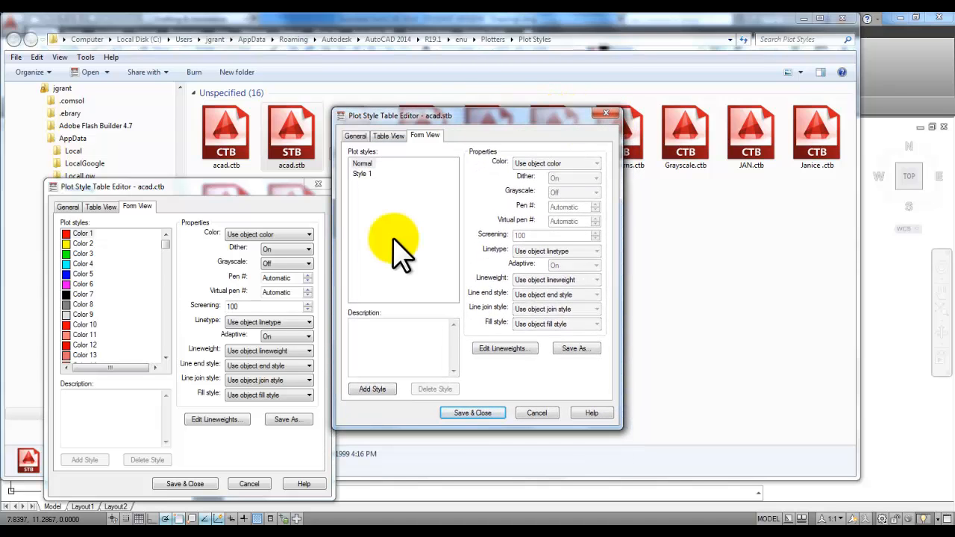
{"action": "left_click_drag", "start_coordinate": [458, 118], "coordinate": [532, 139]}
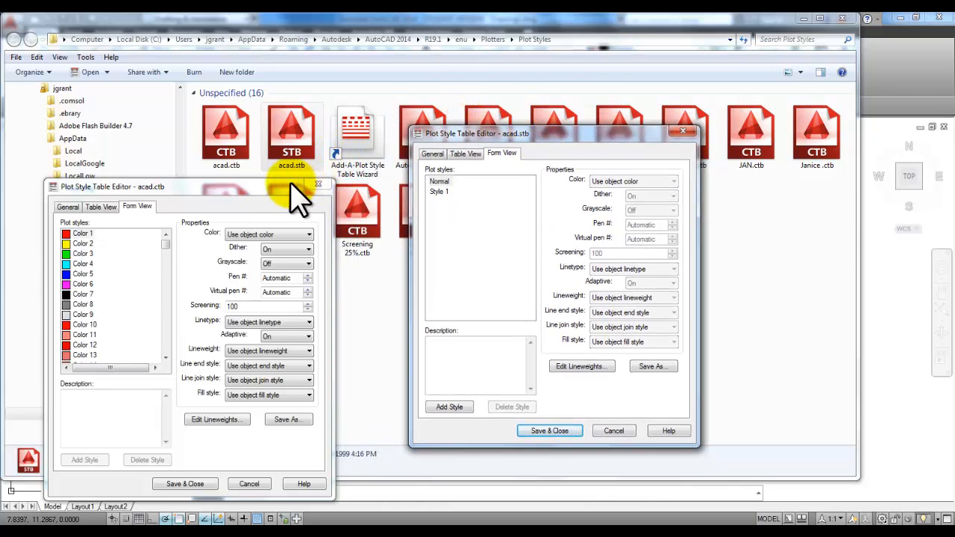
{"action": "left_click_drag", "start_coordinate": [291, 187], "coordinate": [353, 141]}
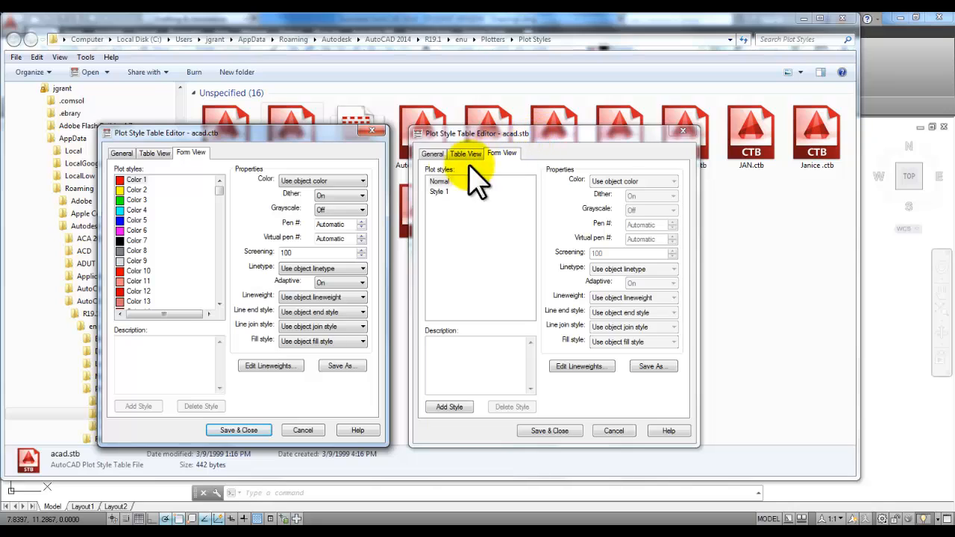
Step: Add a plot style named Bold Line to the acad.stb named plot style table
{"action": "left_click", "coordinate": [440, 182]}
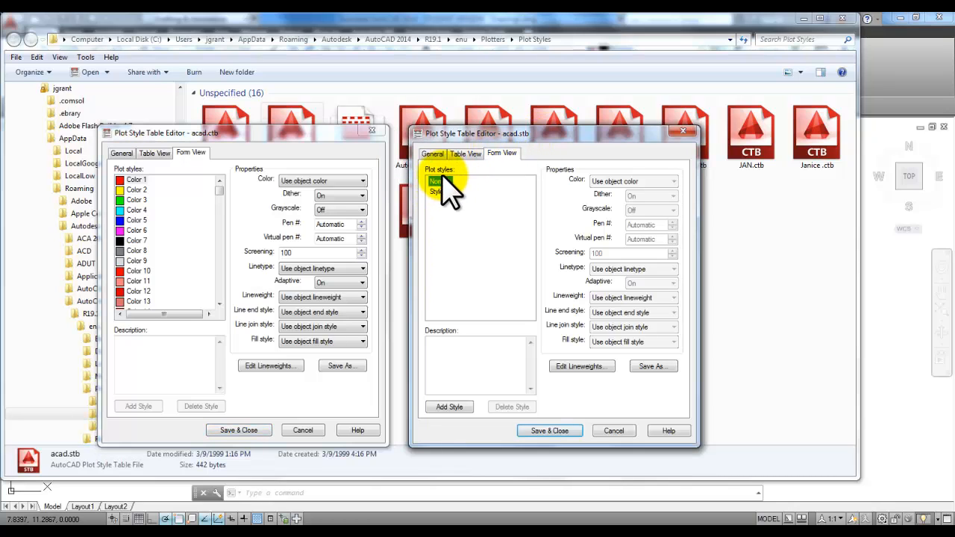
{"action": "left_click", "coordinate": [449, 408]}
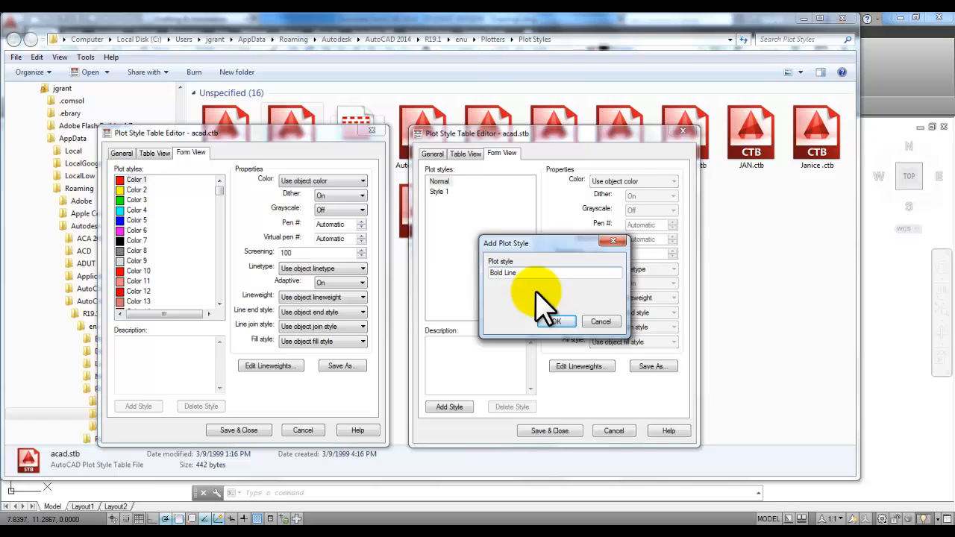
{"action": "left_click", "coordinate": [559, 321]}
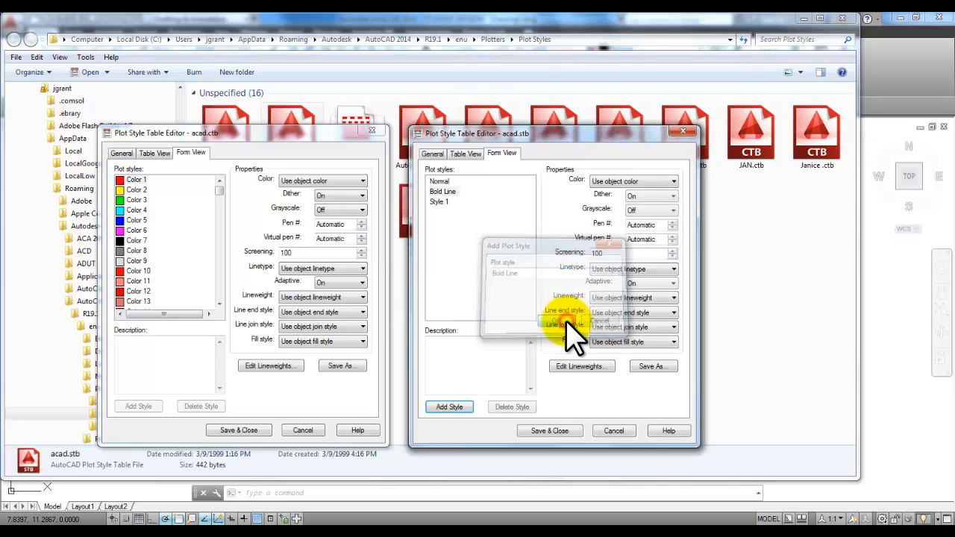
Step: Set the Bold Line plot style's color to Black and its lineweight to 0.6000 mm, then save and close acad.stb
{"action": "left_click", "coordinate": [443, 193]}
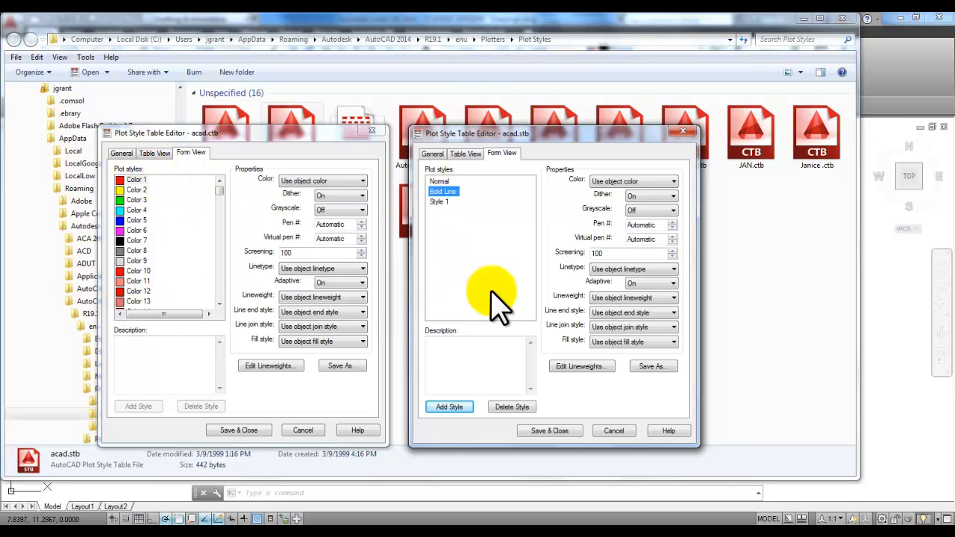
{"action": "left_click", "coordinate": [673, 181]}
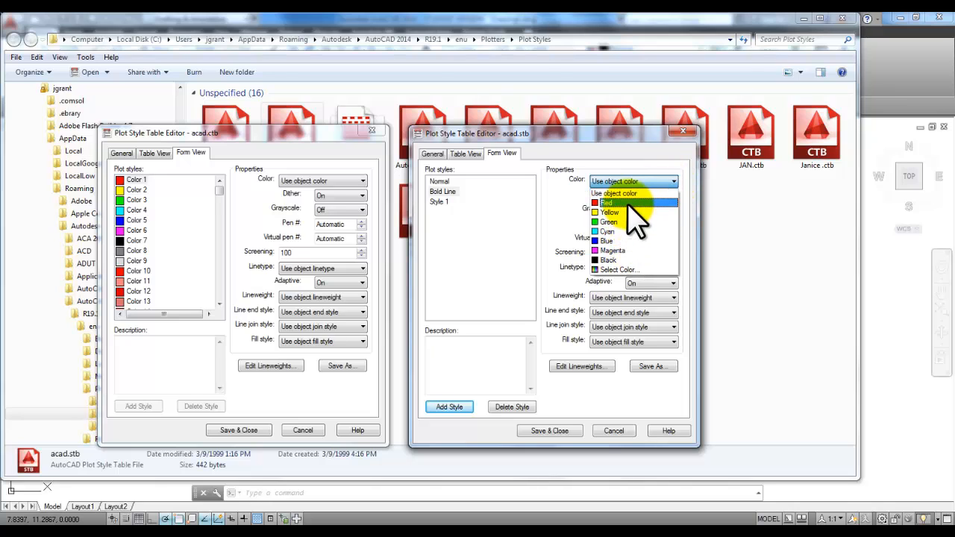
{"action": "left_click", "coordinate": [625, 259]}
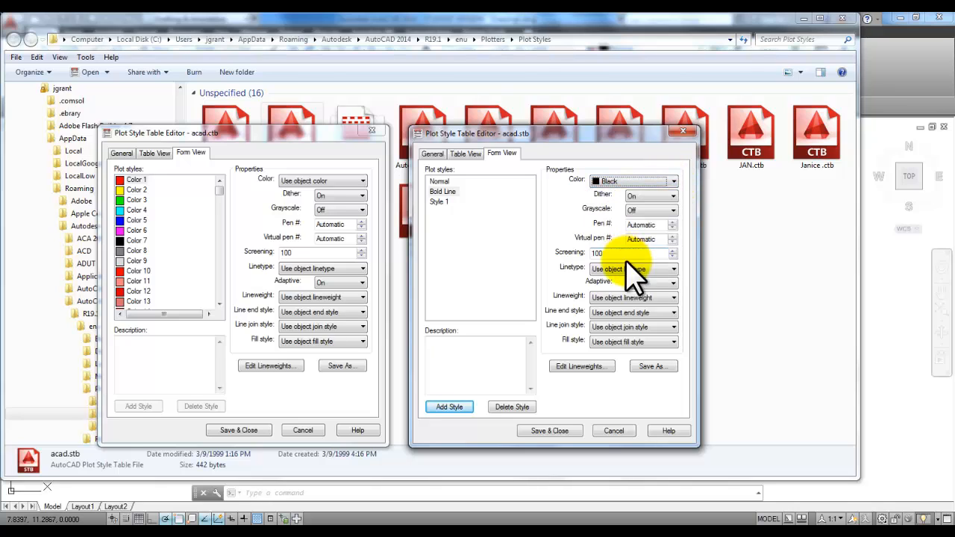
{"action": "left_click", "coordinate": [674, 298]}
{"action": "left_click", "coordinate": [674, 298]}
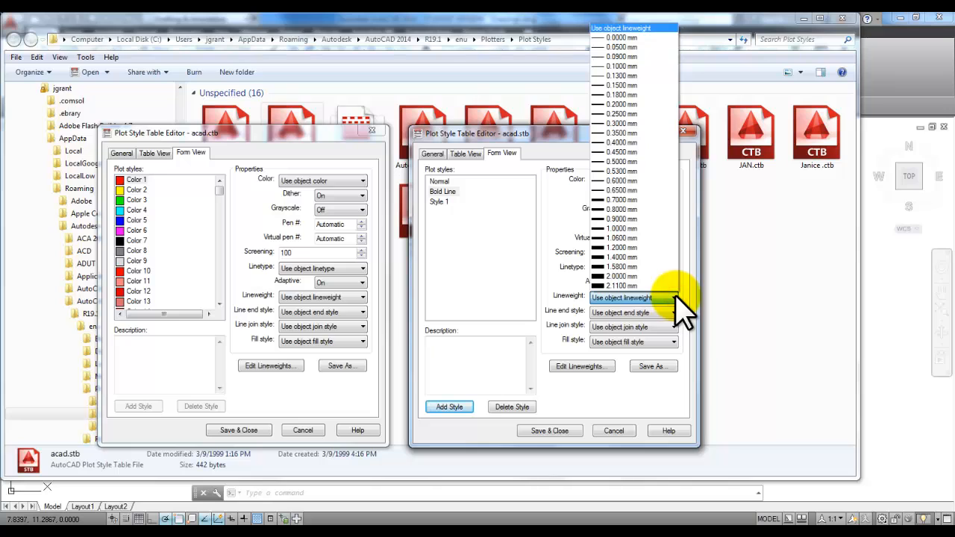
{"action": "left_click", "coordinate": [634, 180]}
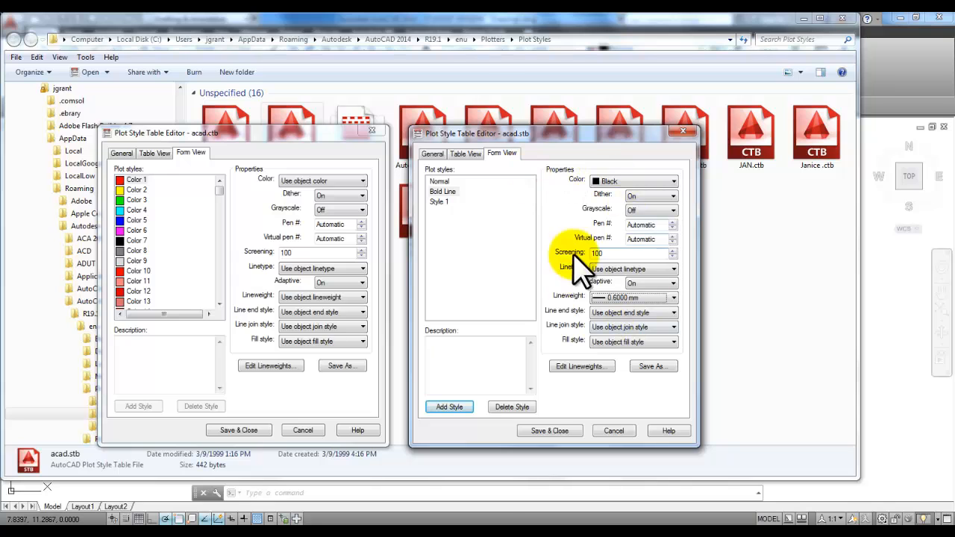
{"action": "left_click", "coordinate": [443, 192]}
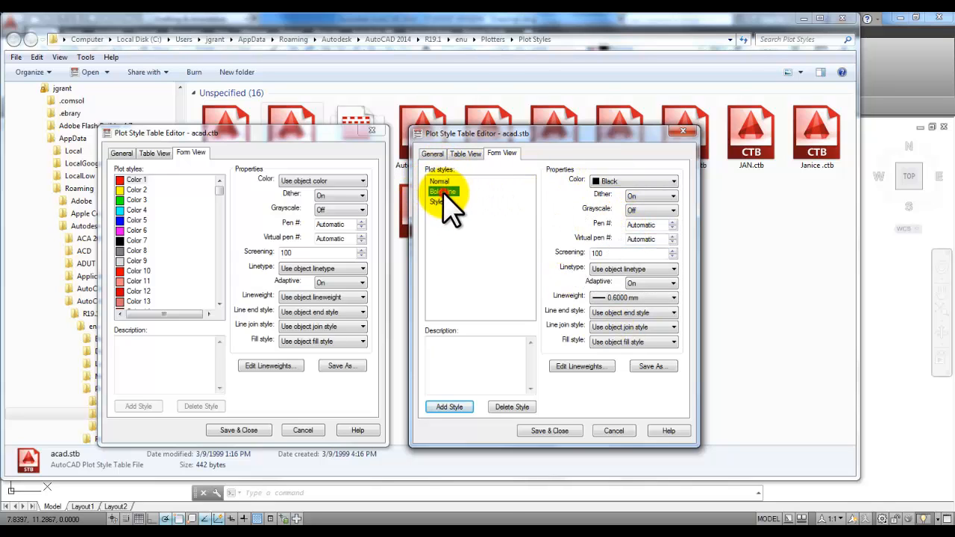
{"action": "left_click", "coordinate": [560, 431]}
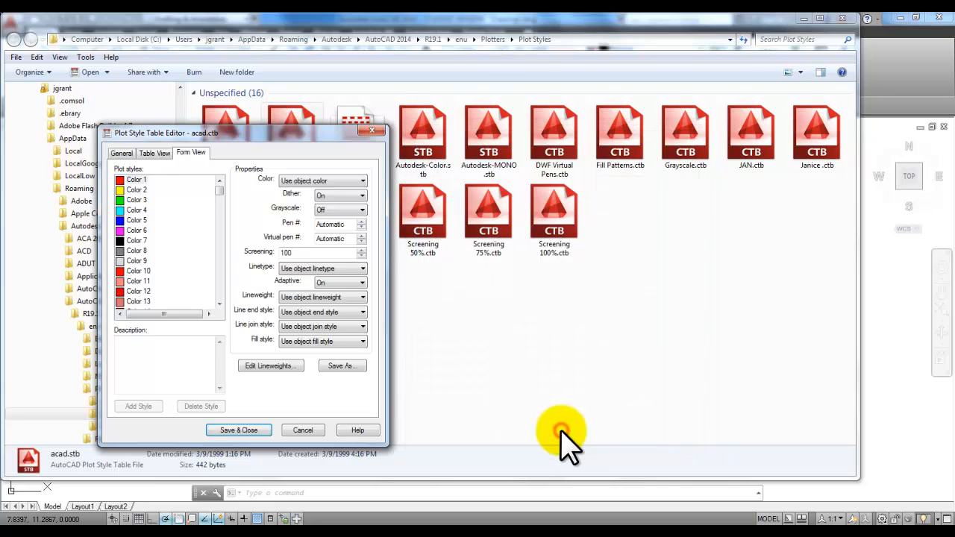
Step: Close the acad.ctb editor without saving changes and close the plot styles folder
{"action": "left_click", "coordinate": [302, 431]}
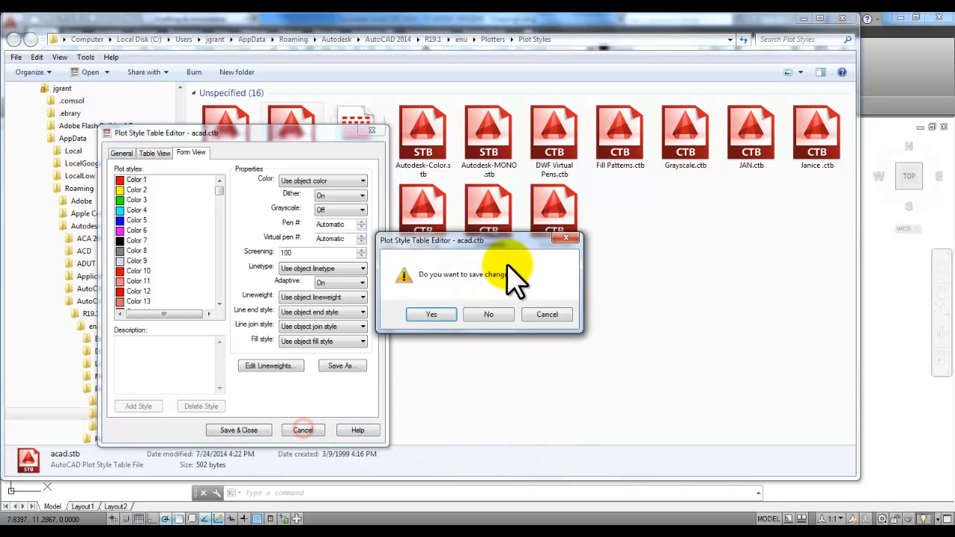
{"action": "left_click", "coordinate": [489, 315]}
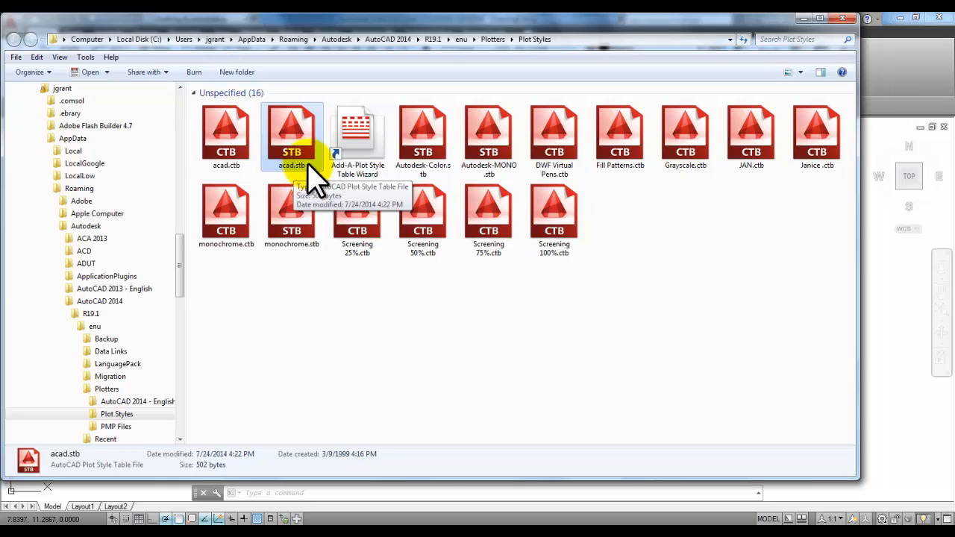
{"action": "left_click", "coordinate": [844, 18]}
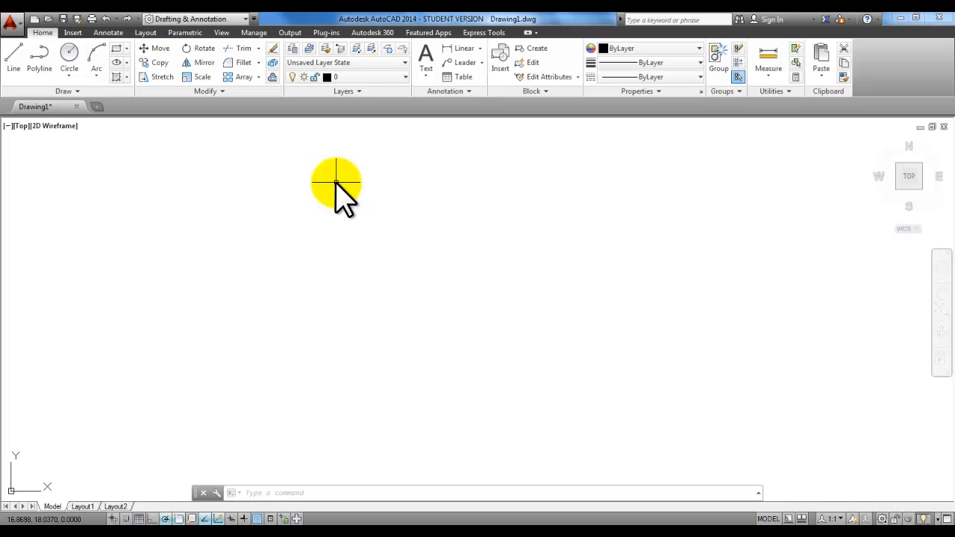
Step: Set new drawings to use named plot styles with acad.stb as the default plot style table, and accept the options
{"action": "right_click", "coordinate": [362, 174]}
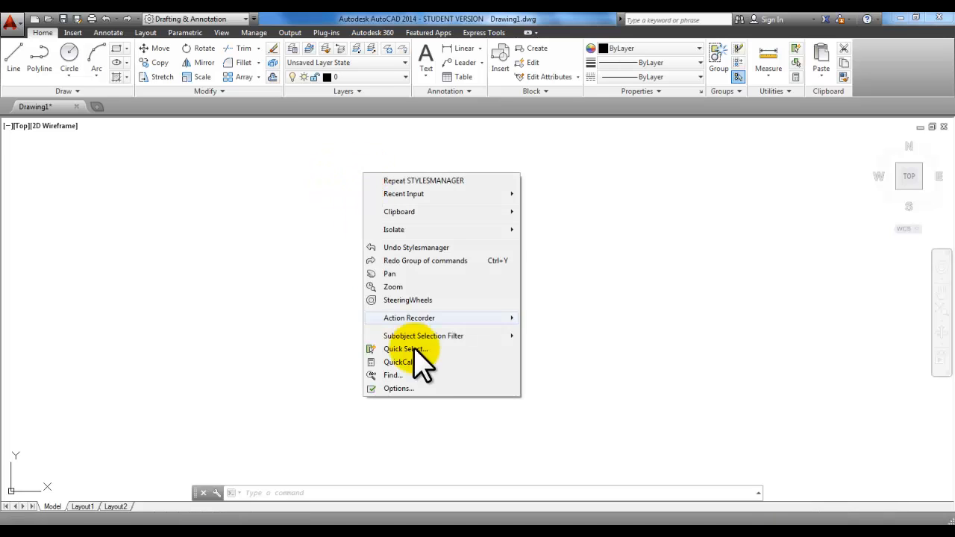
{"action": "left_click", "coordinate": [415, 388]}
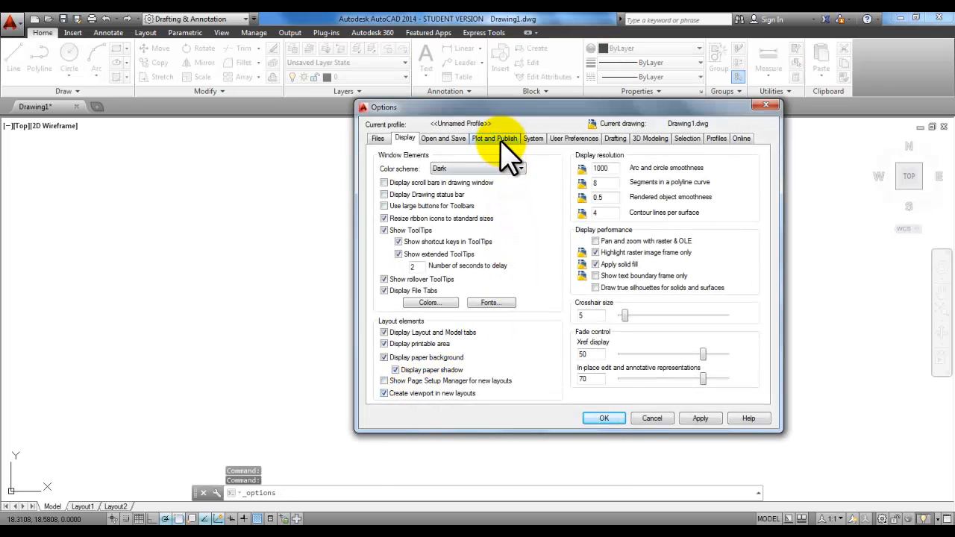
{"action": "left_click", "coordinate": [498, 139]}
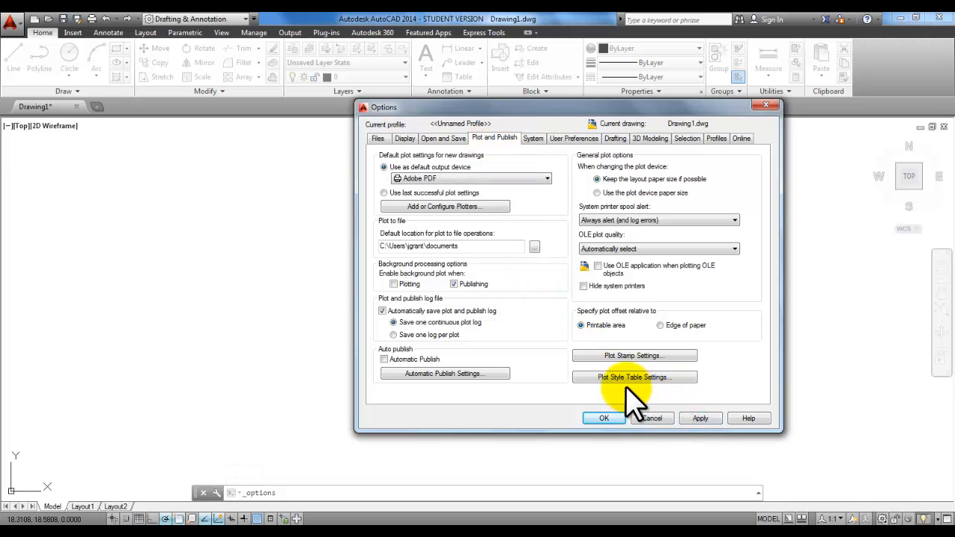
{"action": "left_click", "coordinate": [657, 377]}
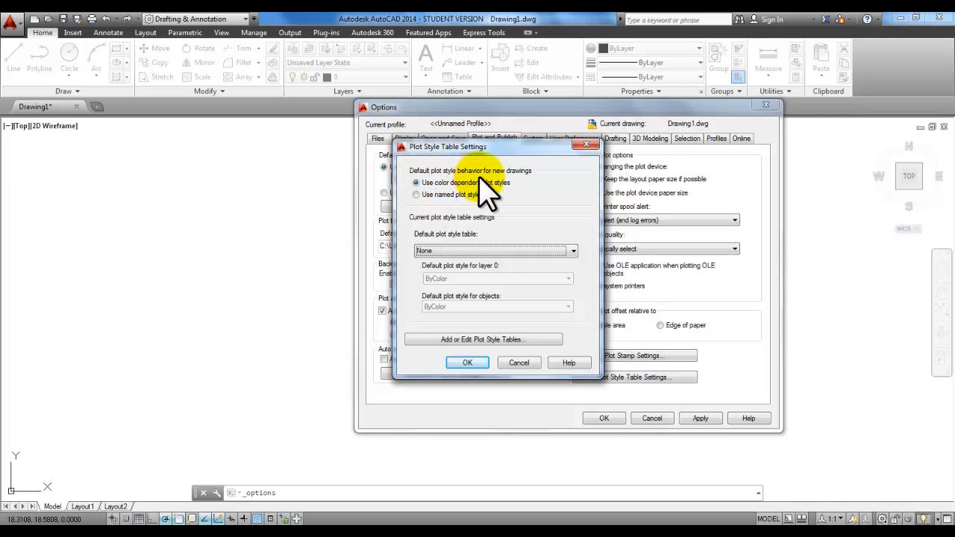
{"action": "left_click", "coordinate": [416, 194]}
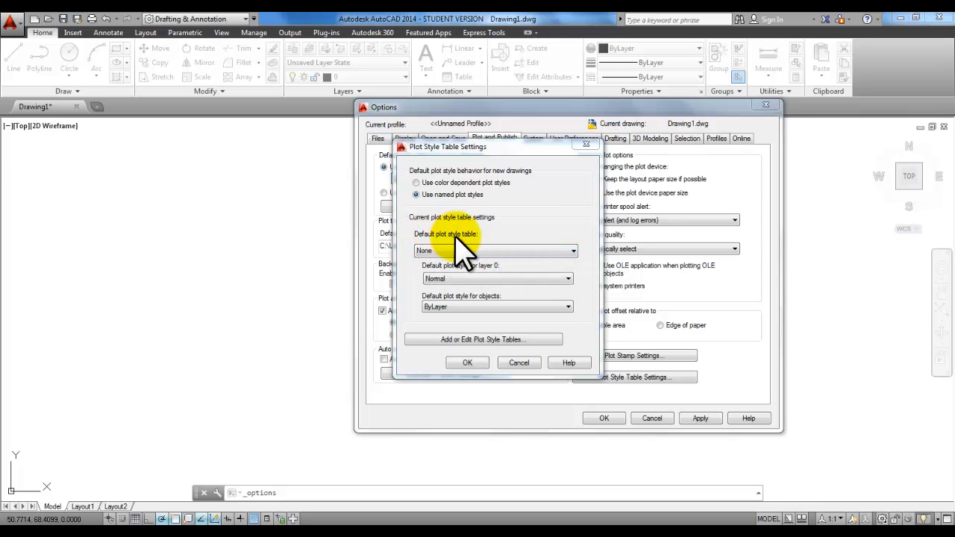
{"action": "left_click", "coordinate": [470, 251]}
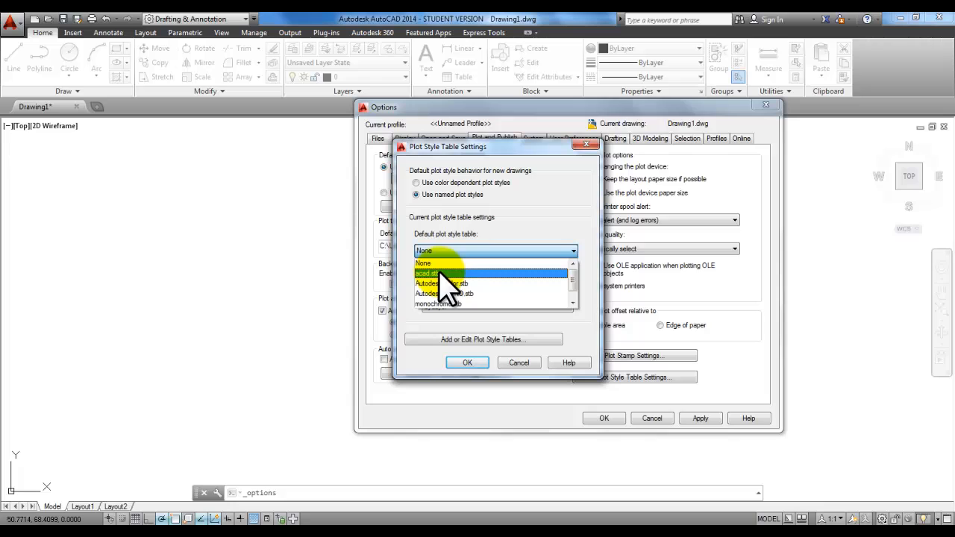
{"action": "left_click", "coordinate": [441, 274]}
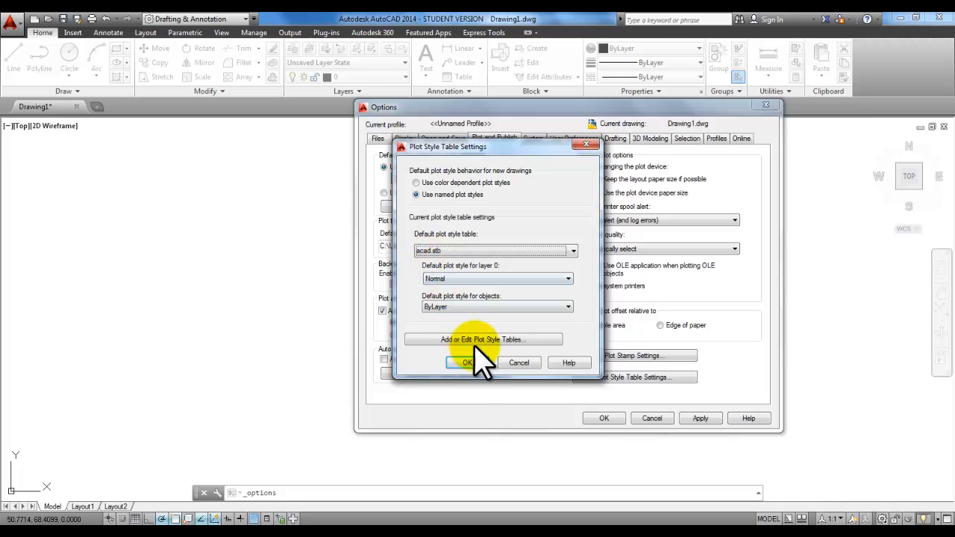
{"action": "left_click", "coordinate": [465, 363]}
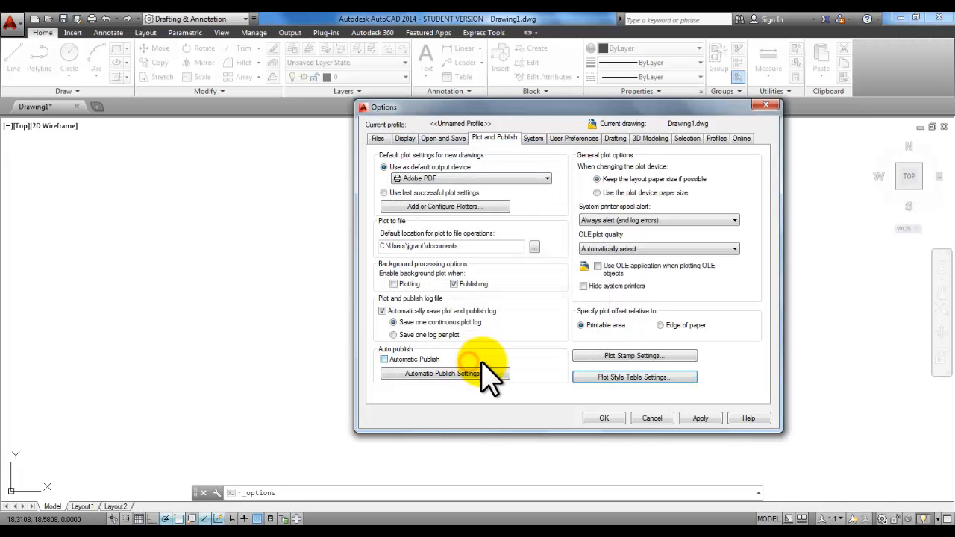
{"action": "left_click", "coordinate": [609, 419]}
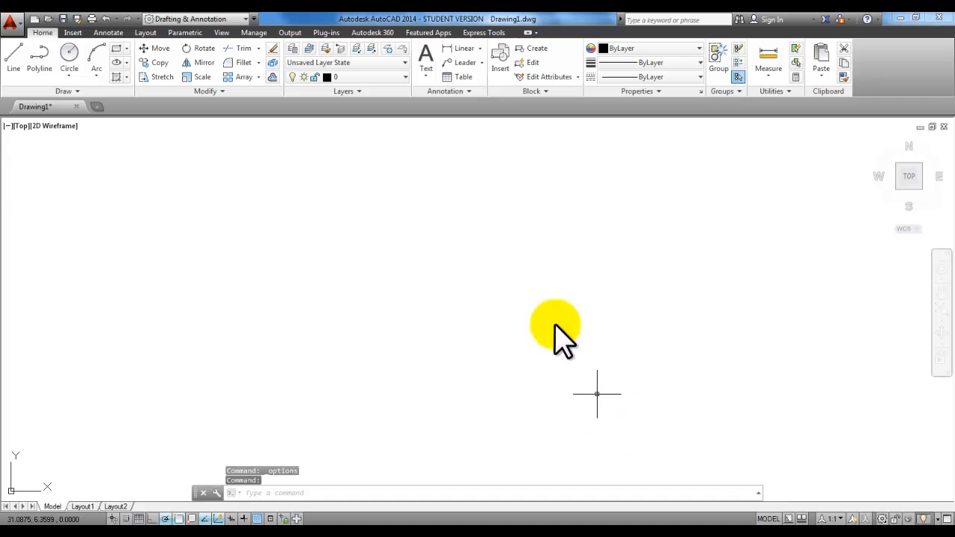
Step: Check which plot style control the current drawing offers among its object properties
{"action": "left_click", "coordinate": [661, 93]}
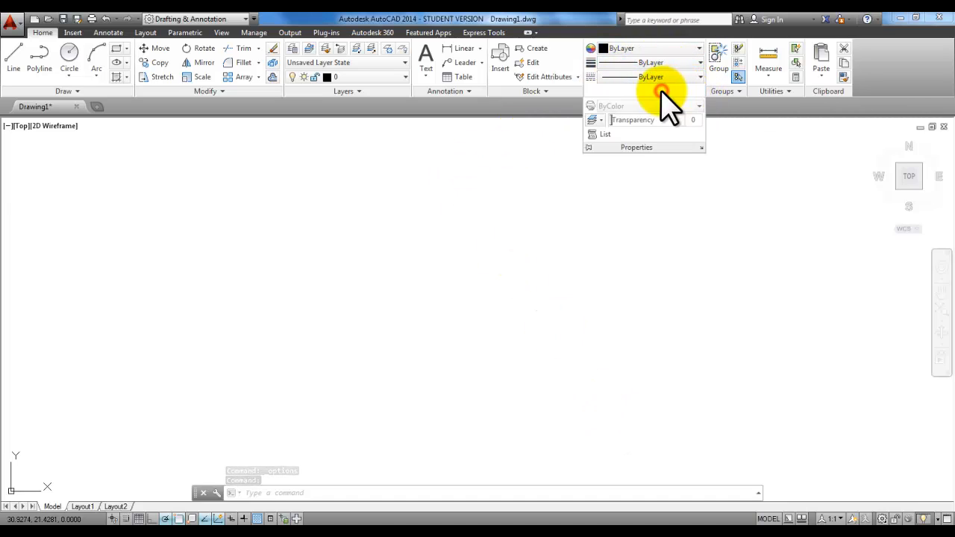
{"action": "left_click", "coordinate": [655, 165]}
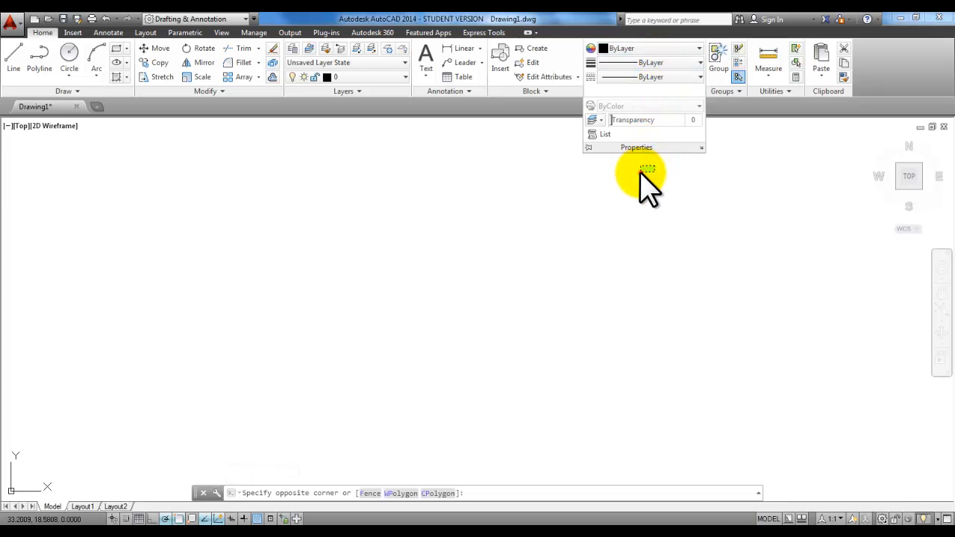
{"action": "key", "text": "Escape"}
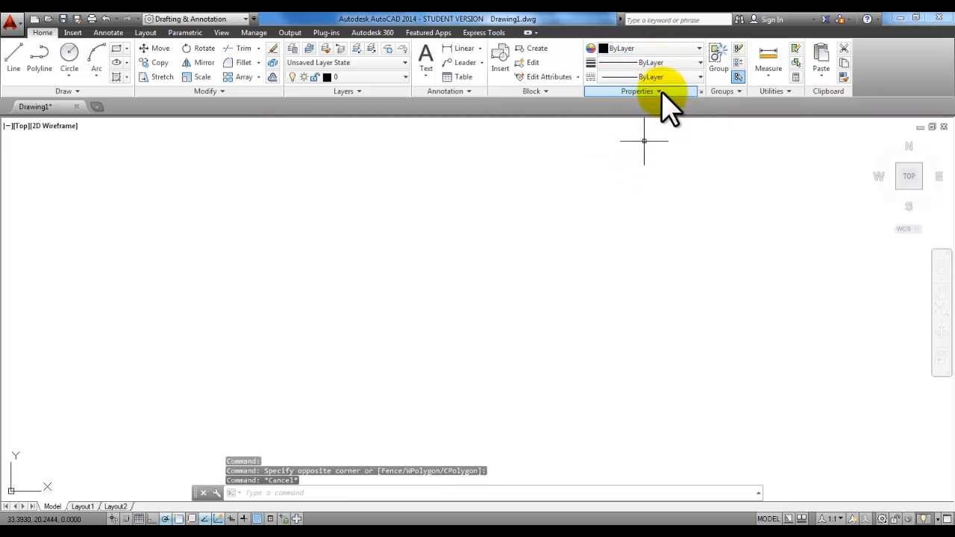
{"action": "left_click", "coordinate": [660, 92]}
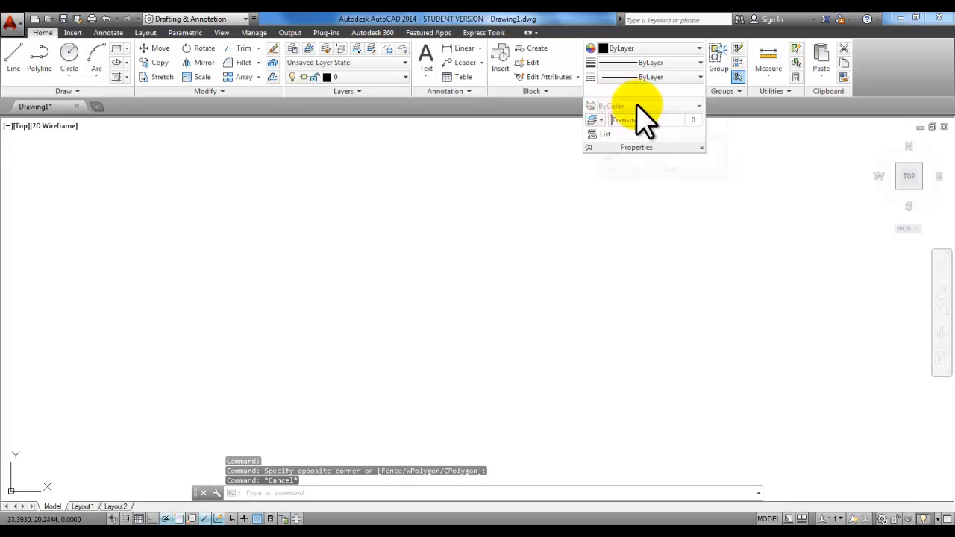
{"action": "key", "text": "Escape"}
{"action": "key", "text": "Escape"}
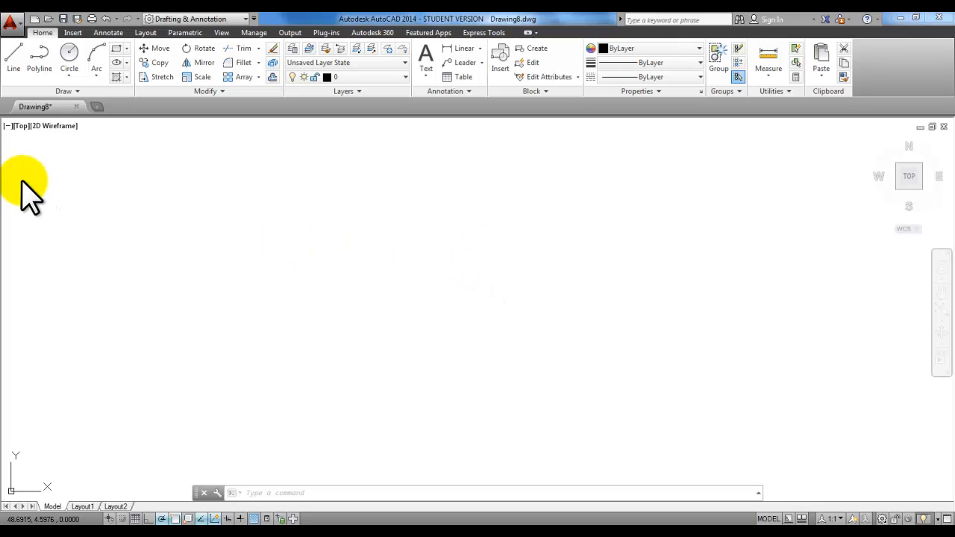
Step: Review the templates offered for a new drawing and leave without creating one
{"action": "left_click", "coordinate": [33, 19]}
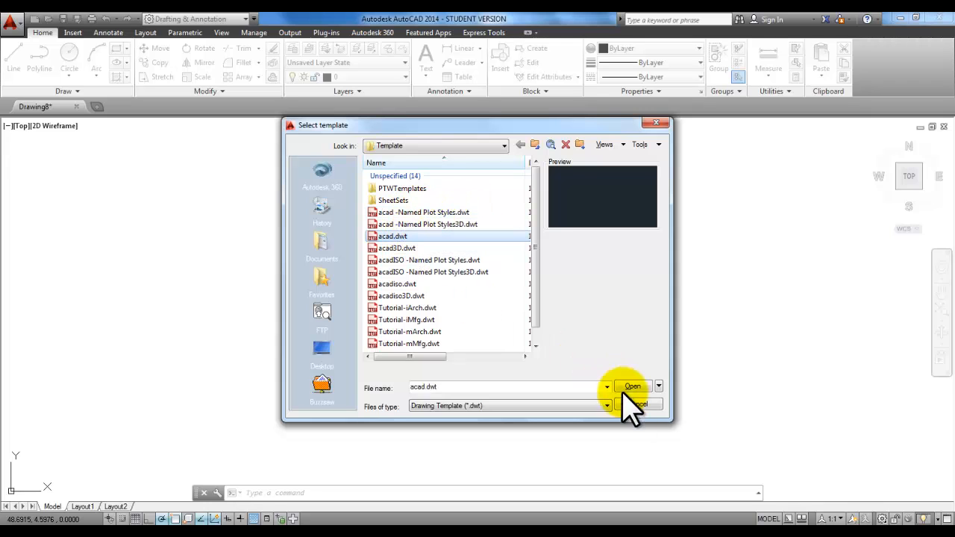
{"action": "left_click", "coordinate": [643, 403]}
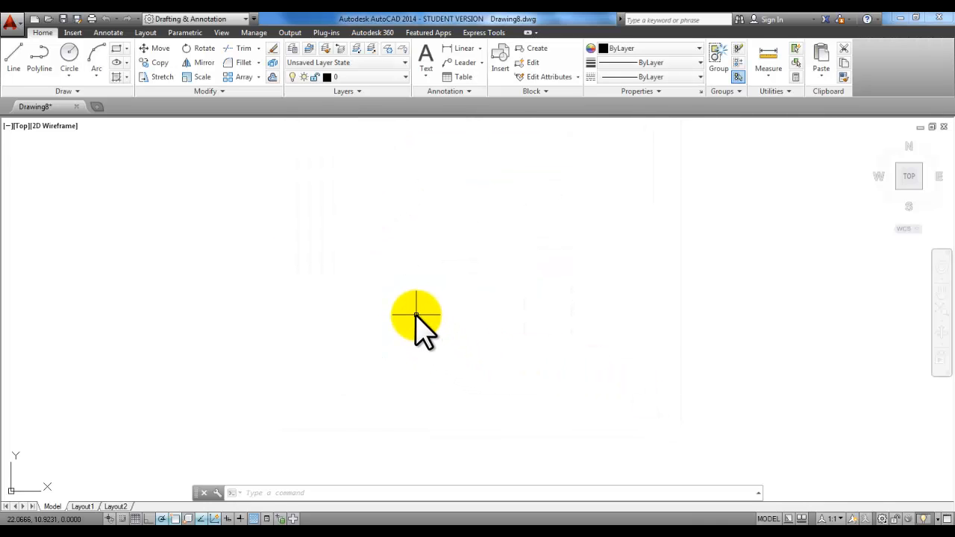
{"action": "left_click", "coordinate": [34, 19]}
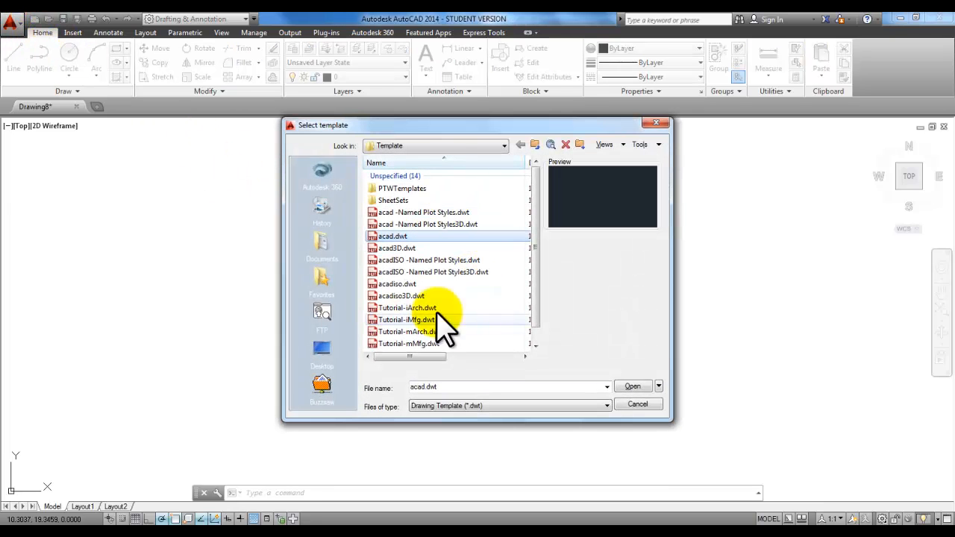
{"action": "left_click", "coordinate": [639, 404]}
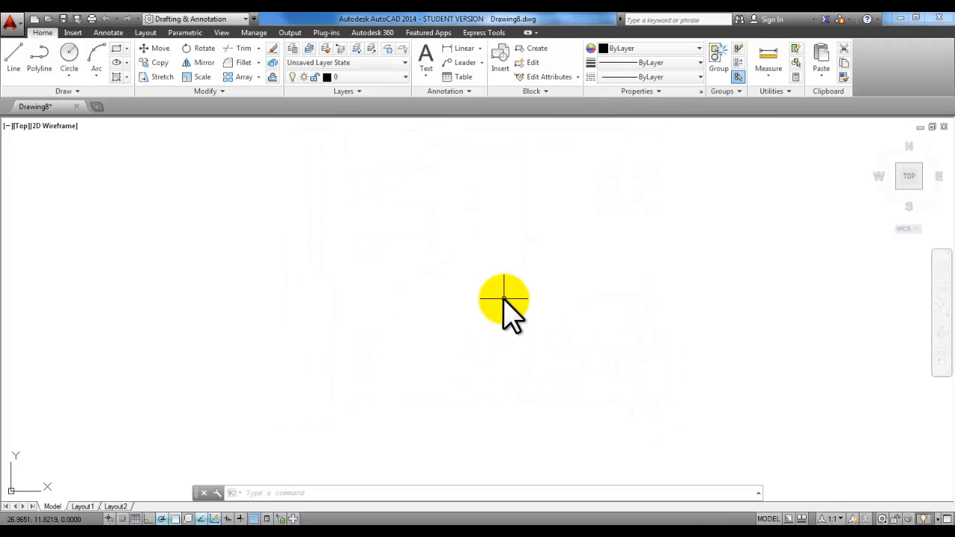
Step: Set the STARTUP system variable to 1
{"action": "type", "text": "STARt"}
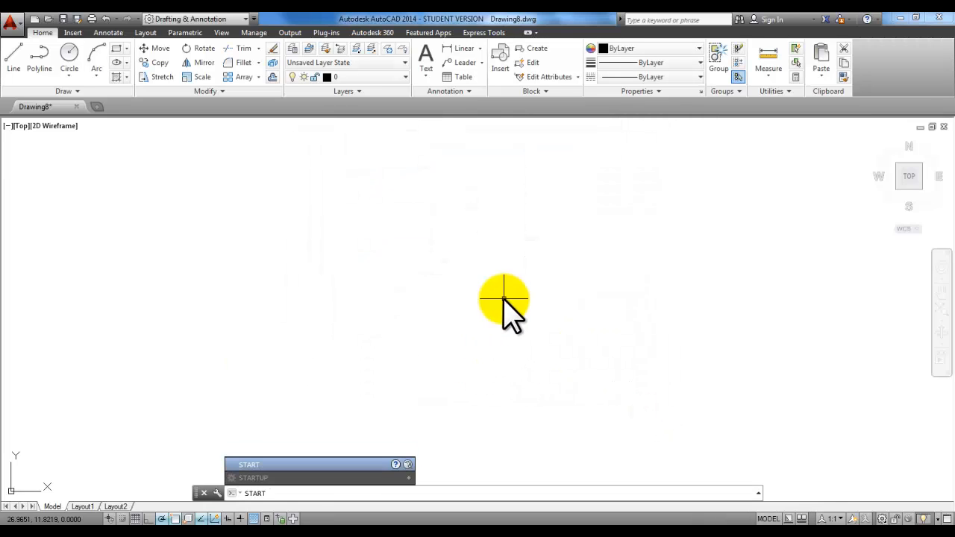
{"action": "type", "text": "Up"}
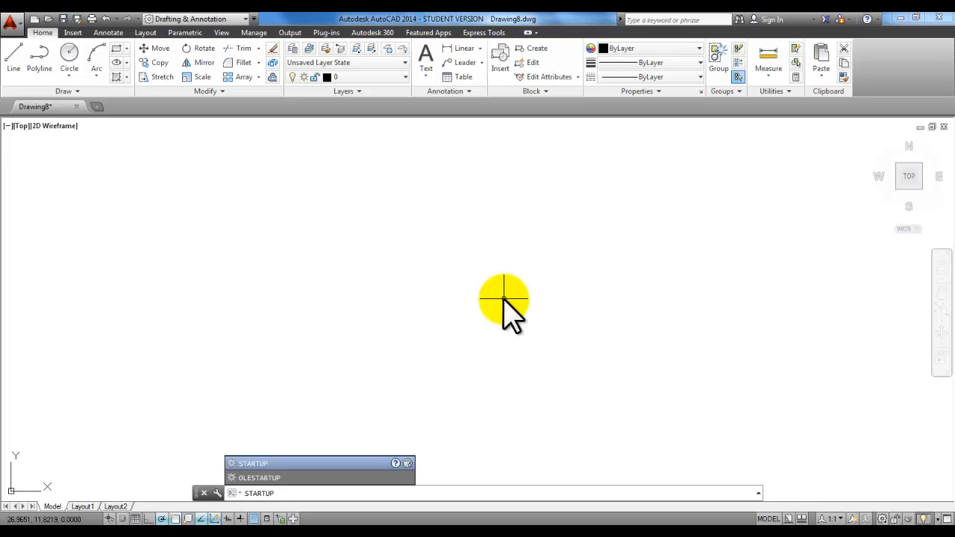
{"action": "key", "text": "Return"}
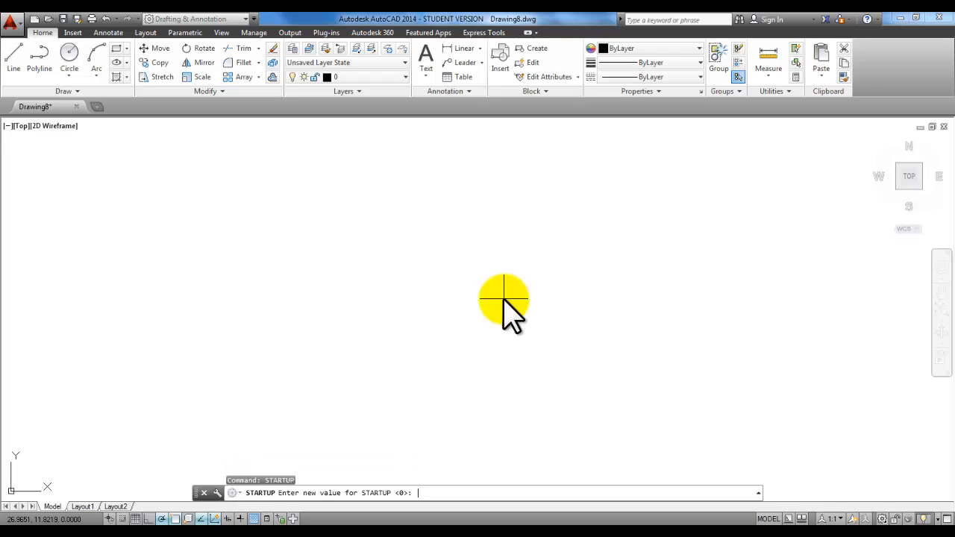
{"action": "left_click", "coordinate": [425, 493]}
{"action": "type", "text": "1"}
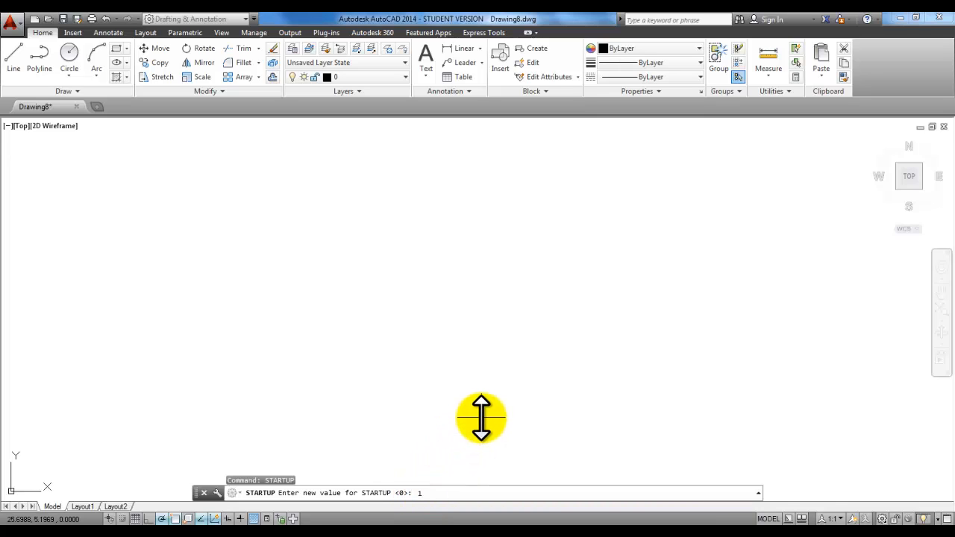
{"action": "key", "text": "Return"}
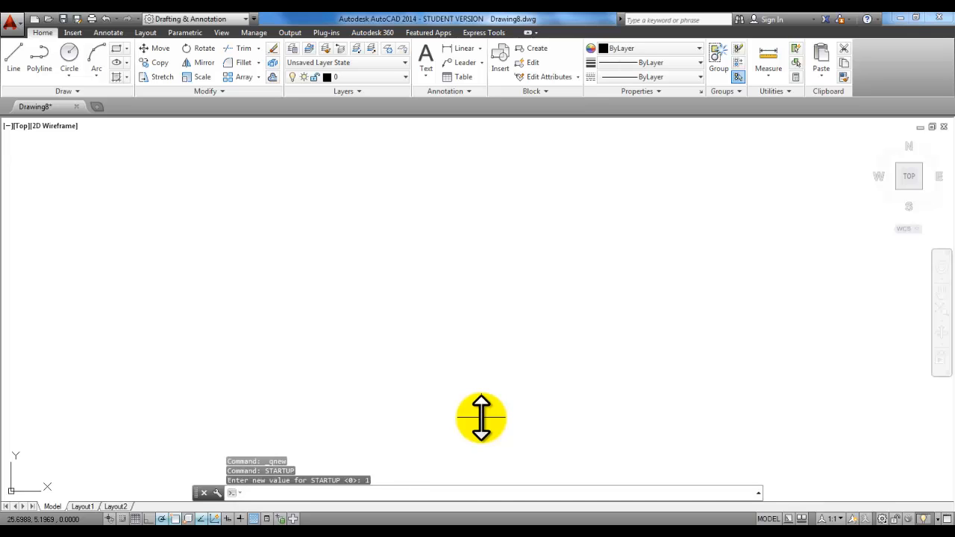
Step: Create a new drawing from scratch with the Imperial (feet and inches) default settings
{"action": "left_click", "coordinate": [13, 22]}
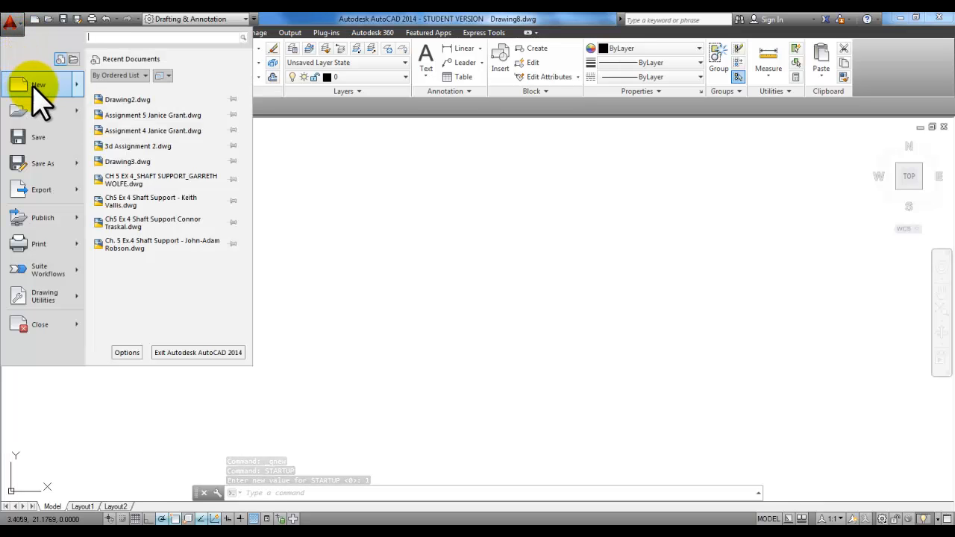
{"action": "mouse_move", "coordinate": [43, 85]}
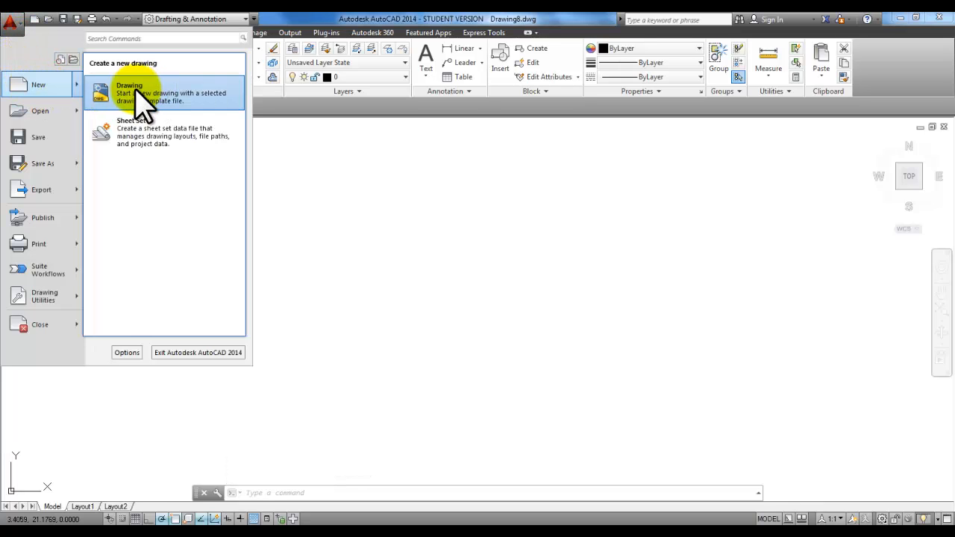
{"action": "left_click", "coordinate": [34, 19]}
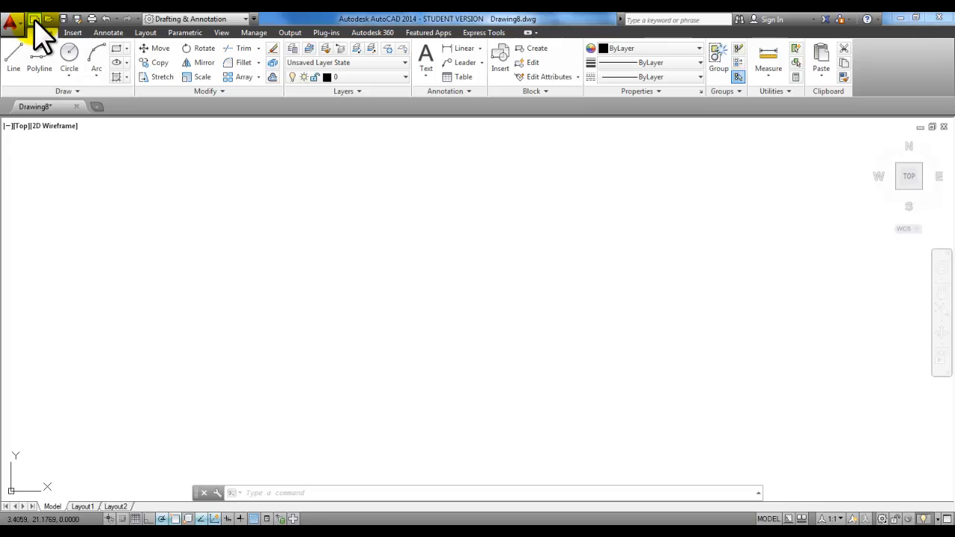
{"action": "left_click", "coordinate": [35, 19]}
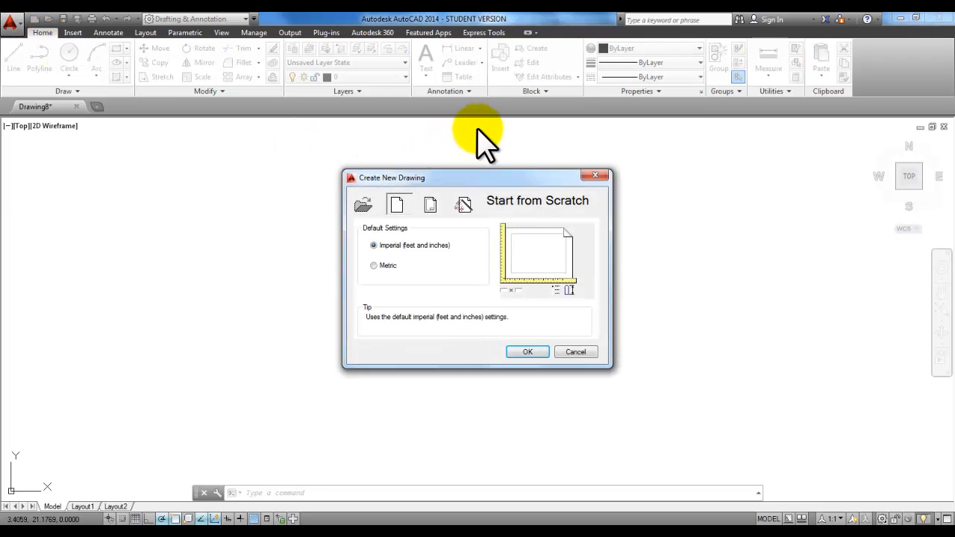
{"action": "left_click_drag", "start_coordinate": [503, 179], "coordinate": [423, 175]}
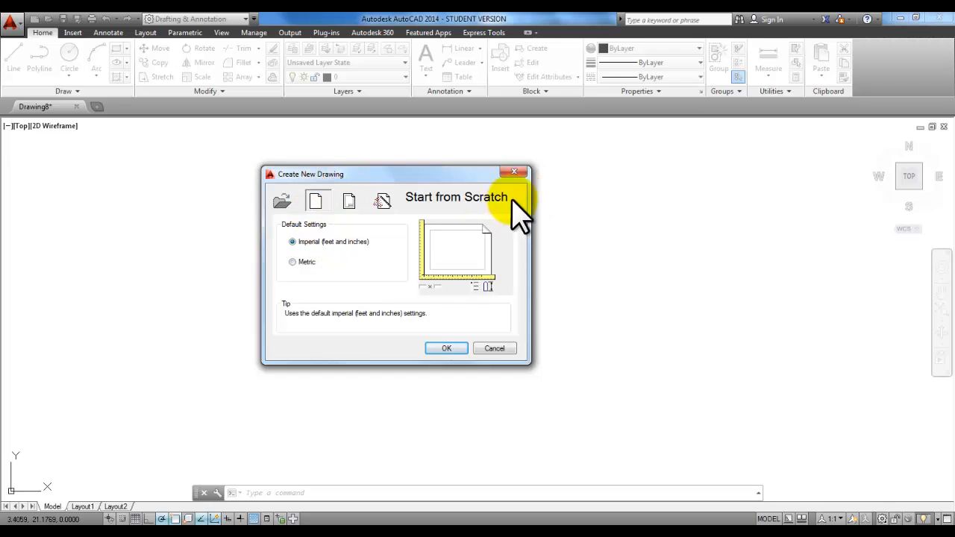
{"action": "left_click", "coordinate": [451, 348]}
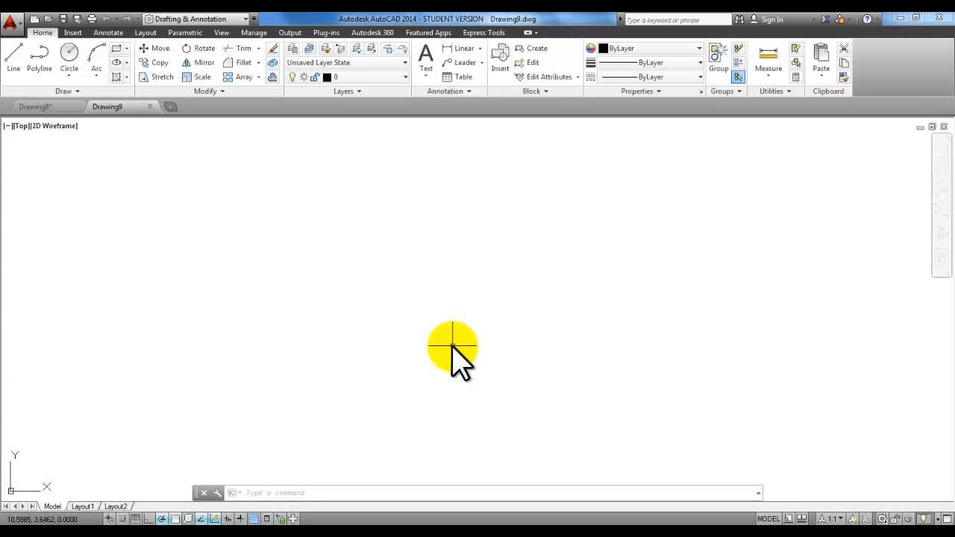
{"action": "left_click", "coordinate": [15, 24]}
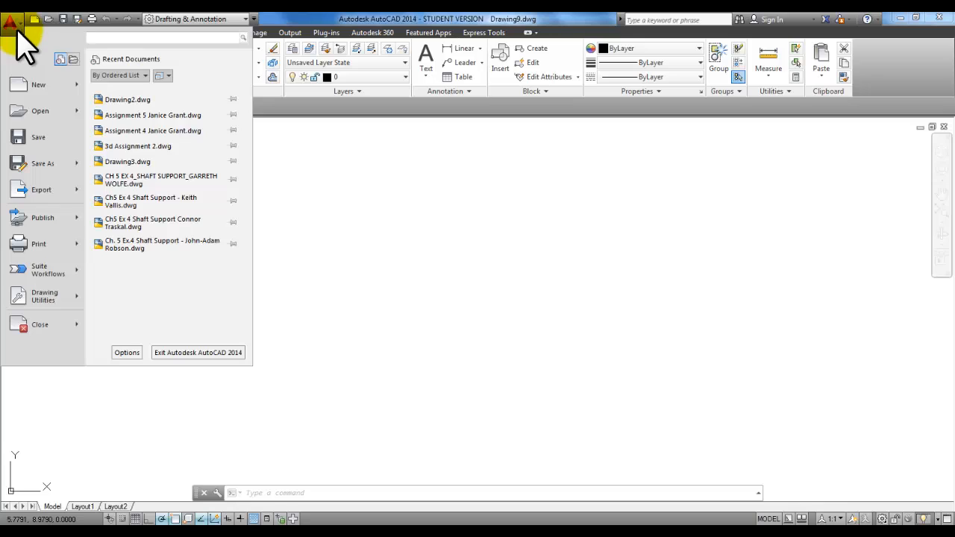
{"action": "left_click", "coordinate": [453, 261]}
{"action": "type", "text": "s"}
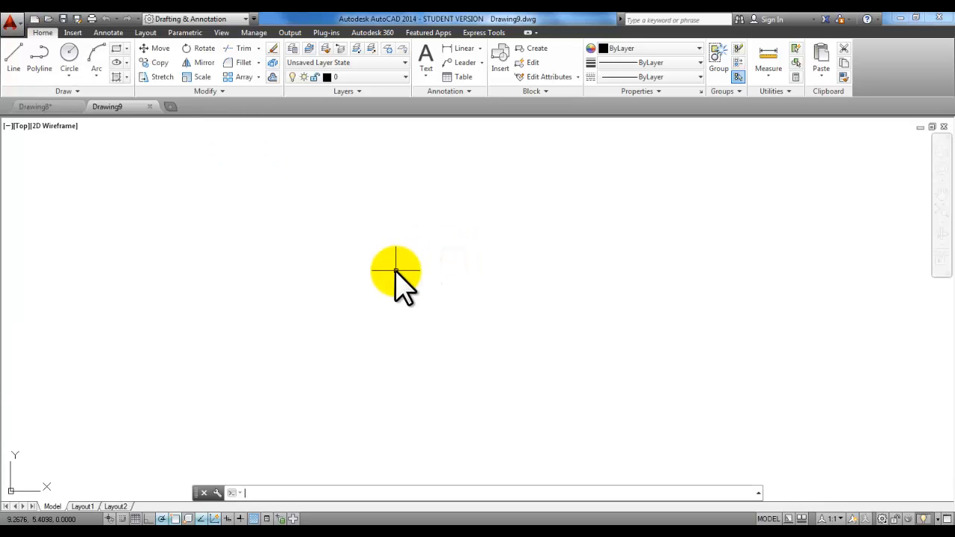
{"action": "type", "text": "t"}
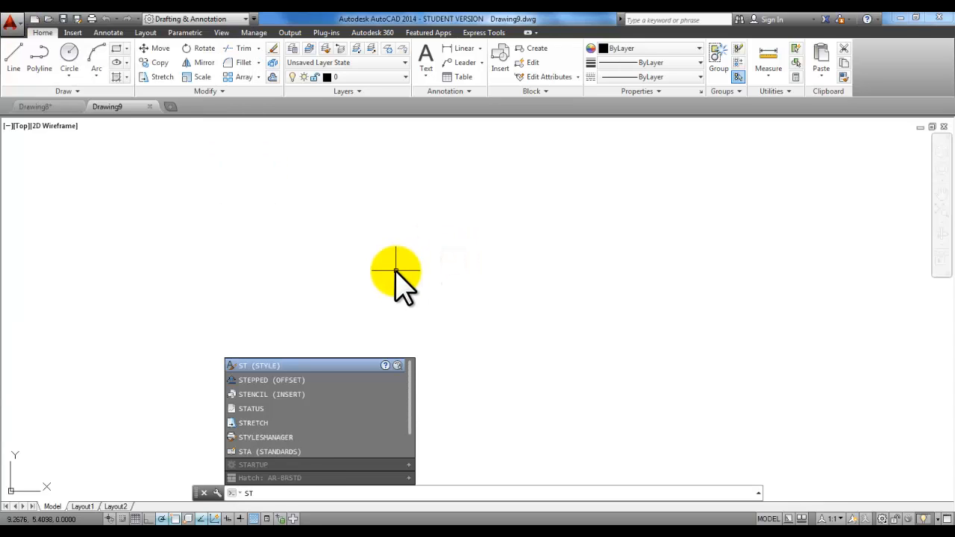
{"action": "type", "text": "ARTUP"}
{"action": "key", "text": "Return"}
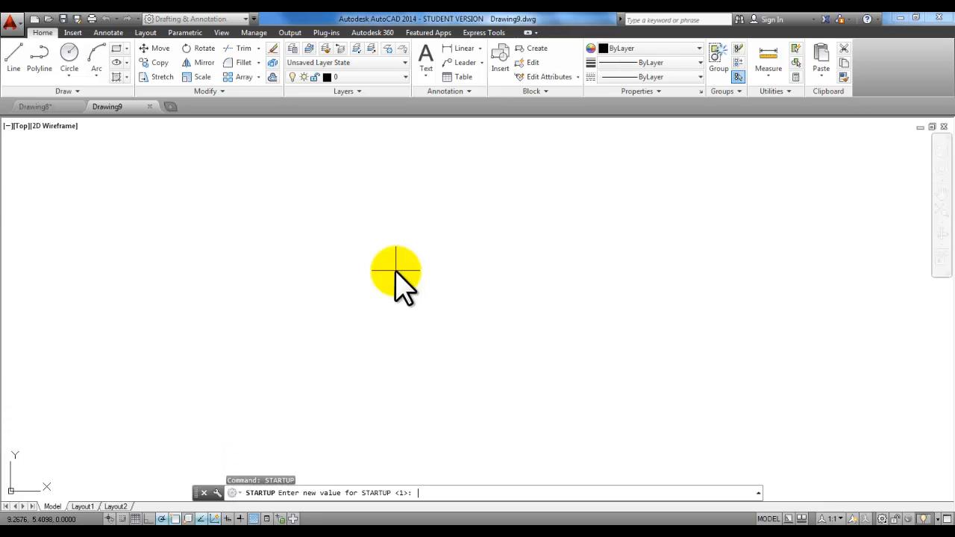
{"action": "key", "text": "Escape"}
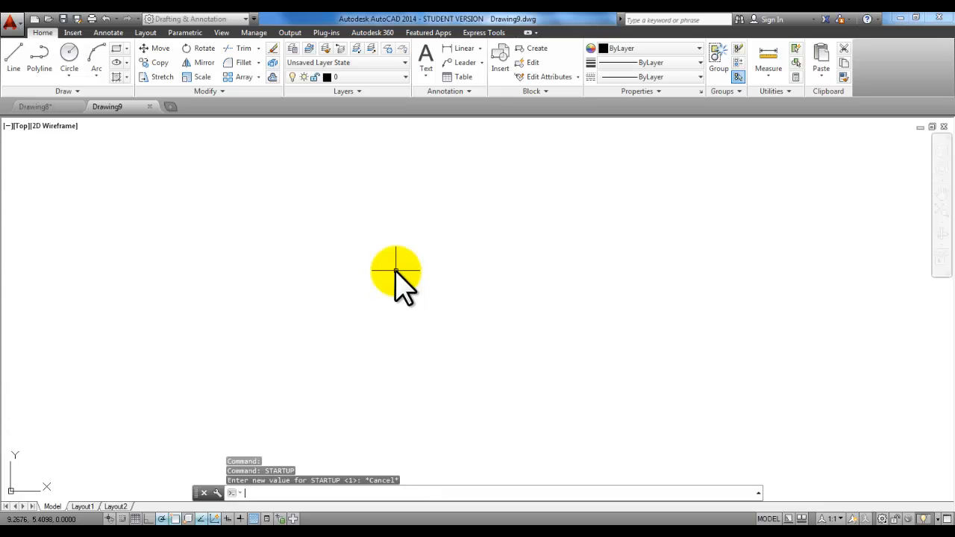
{"action": "key", "text": "Escape"}
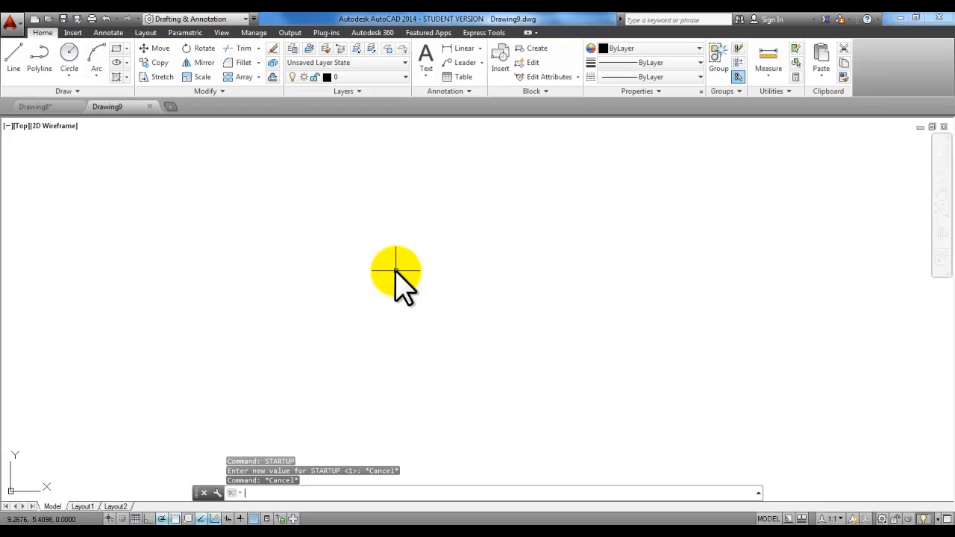
Step: Set the STARTUP system variable to 0
{"action": "type", "text": "STARTUP"}
{"action": "key", "text": "Return"}
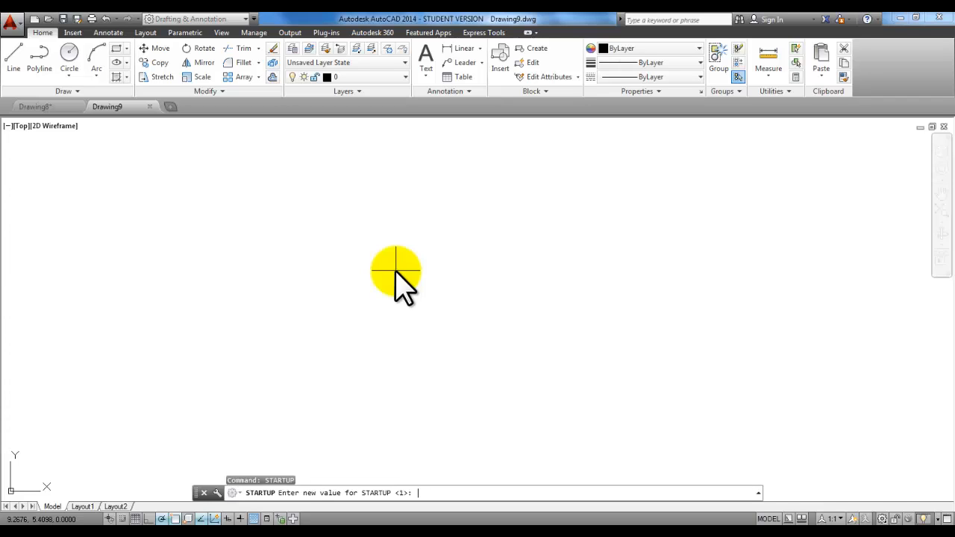
{"action": "type", "text": "0"}
{"action": "key", "text": "Return"}
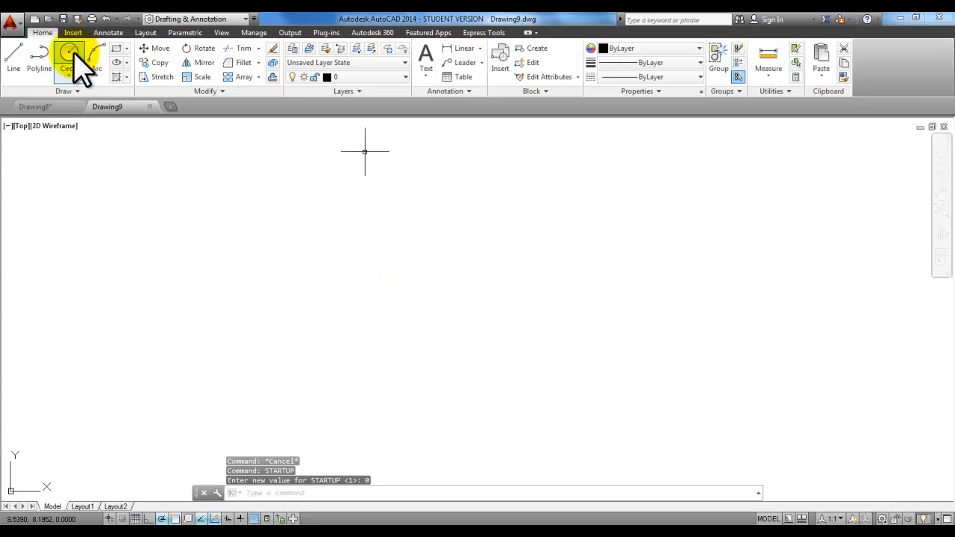
Step: Review the named plot style templates offered without creating a drawing, and check the current drawing's plot style control among the object properties
{"action": "left_click", "coordinate": [15, 22]}
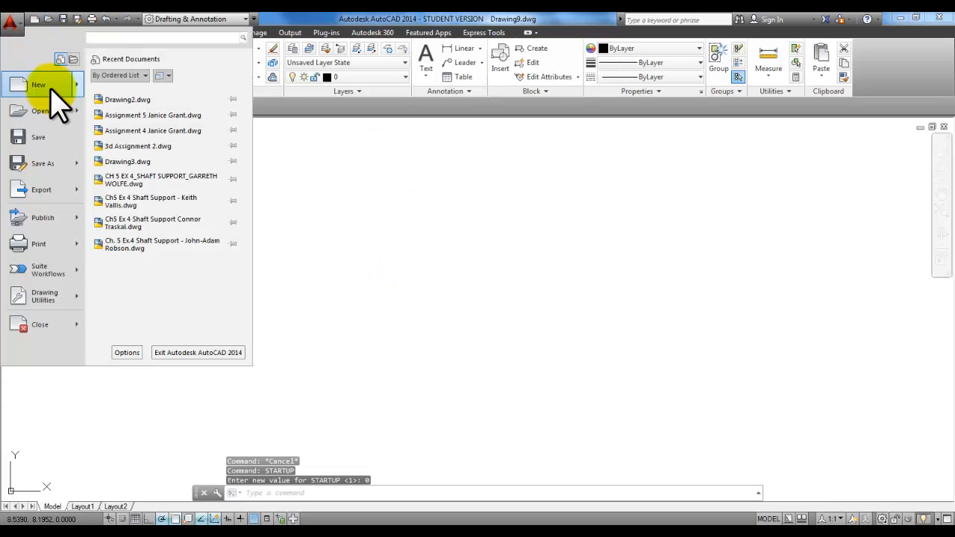
{"action": "mouse_move", "coordinate": [47, 97]}
{"action": "left_click", "coordinate": [137, 83]}
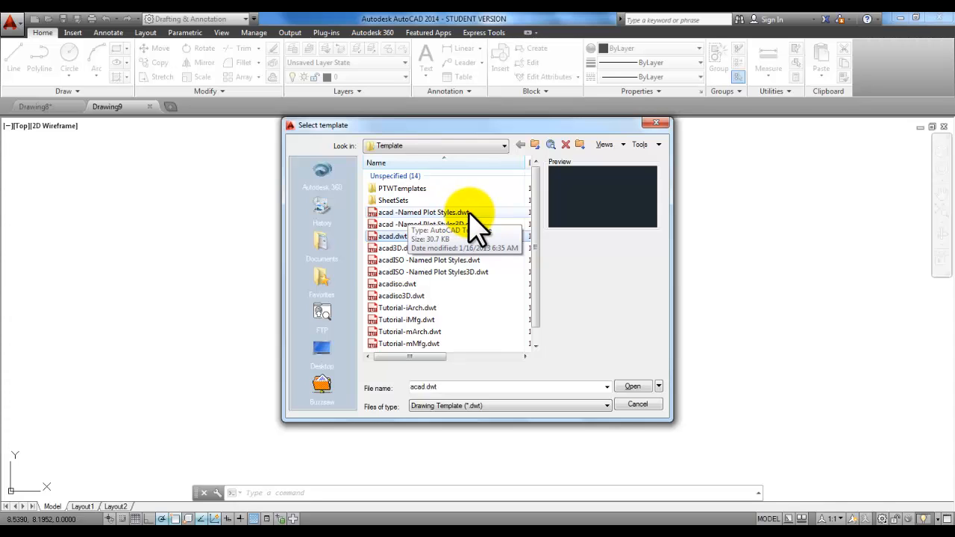
{"action": "left_click", "coordinate": [648, 408]}
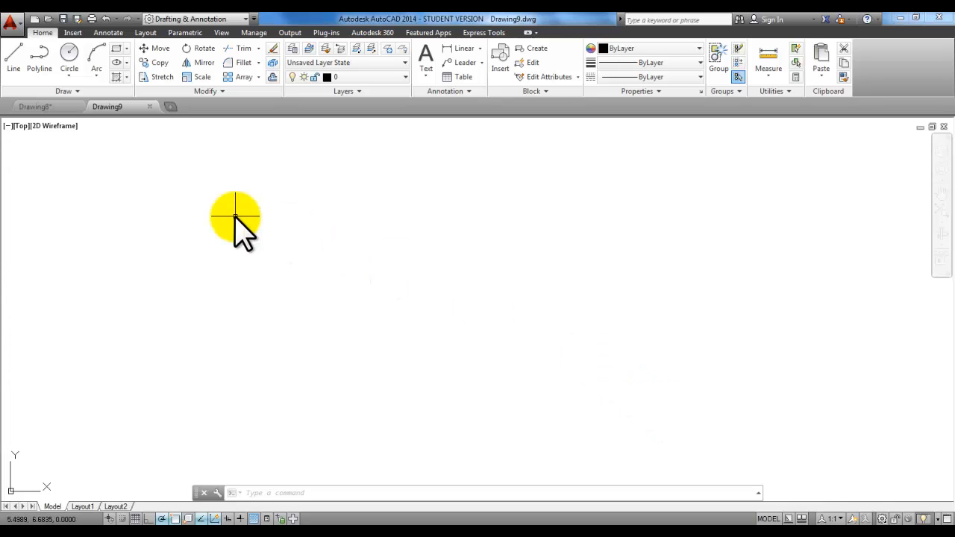
{"action": "left_click", "coordinate": [656, 92]}
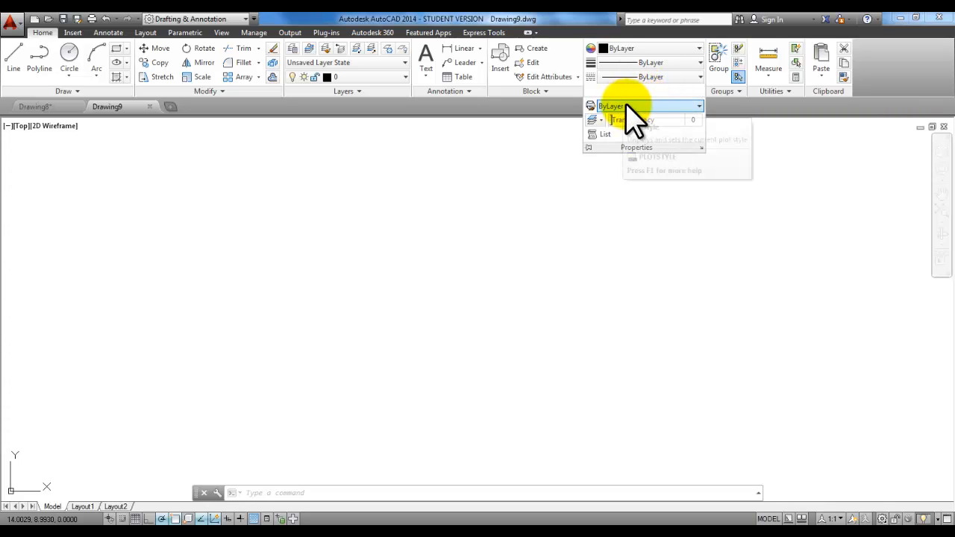
Step: Assign the Bold Line plot style from acad.stb to layer 0 in the layer properties
{"action": "left_click", "coordinate": [292, 49]}
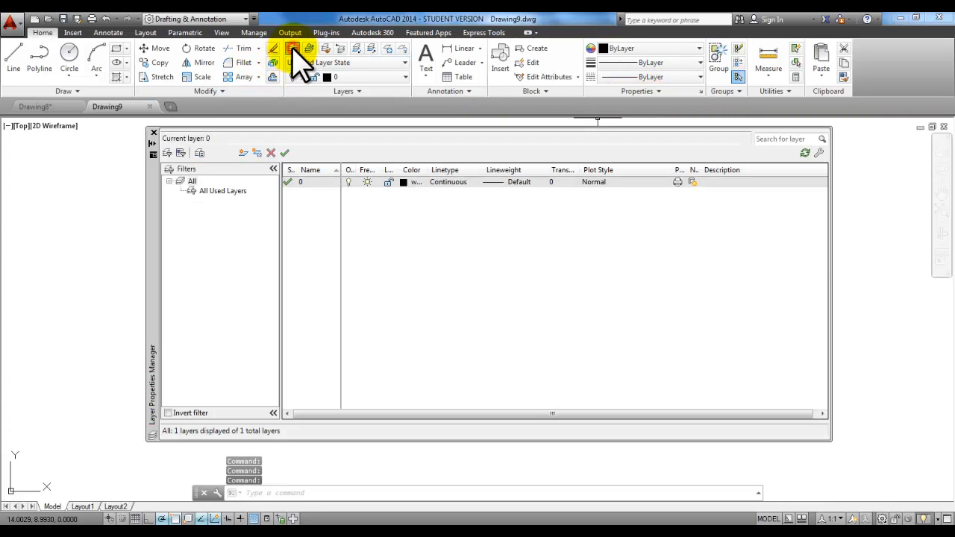
{"action": "left_click", "coordinate": [594, 182]}
{"action": "left_click", "coordinate": [595, 182]}
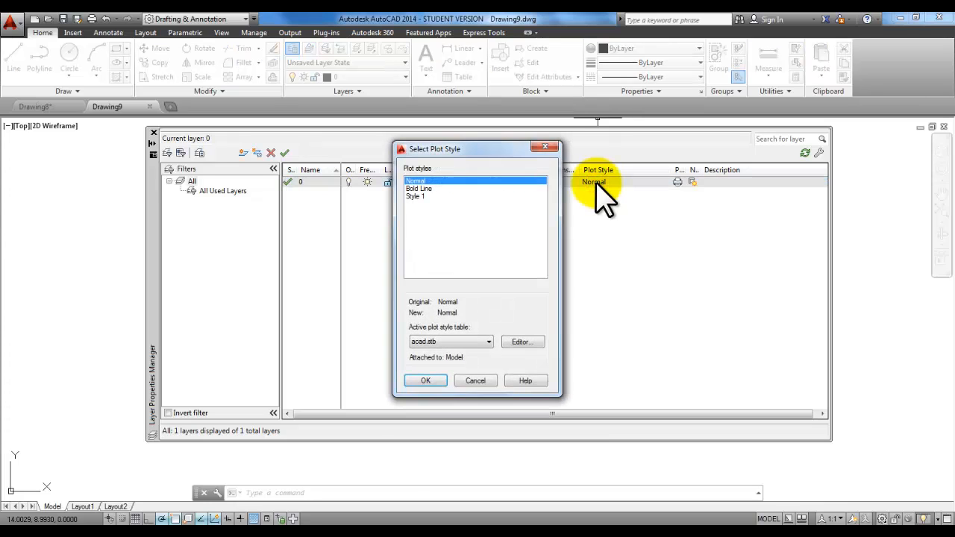
{"action": "left_click_drag", "start_coordinate": [483, 158], "coordinate": [495, 153]}
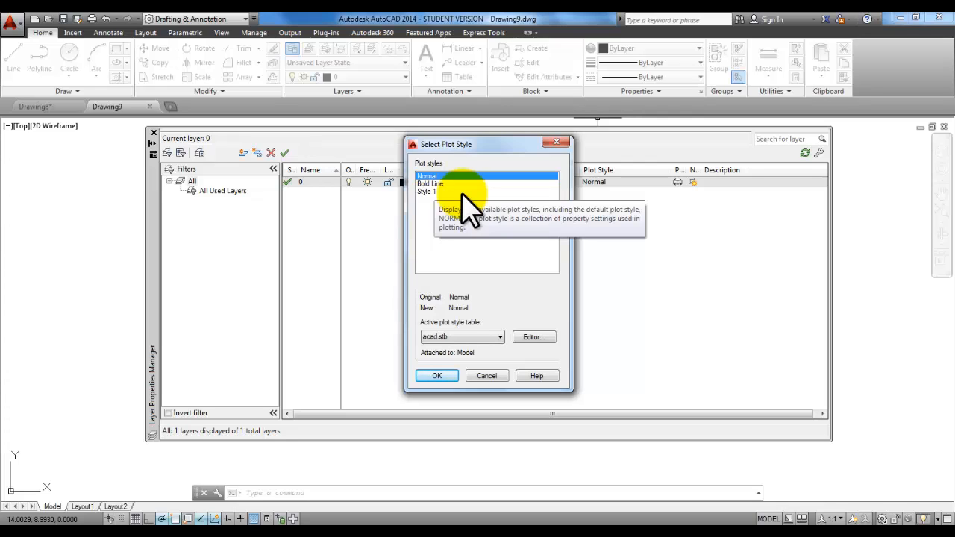
{"action": "left_click", "coordinate": [437, 183]}
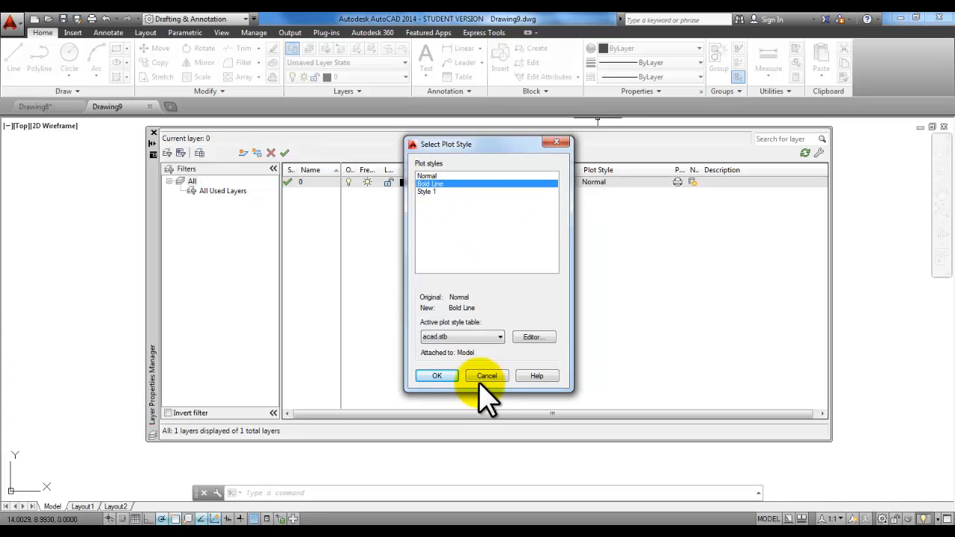
{"action": "left_click", "coordinate": [441, 375]}
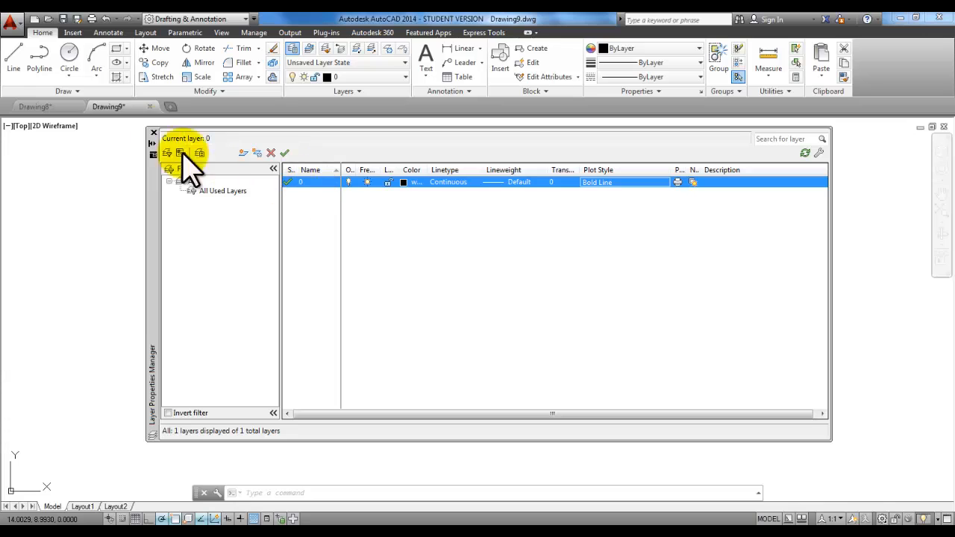
{"action": "left_click", "coordinate": [153, 132]}
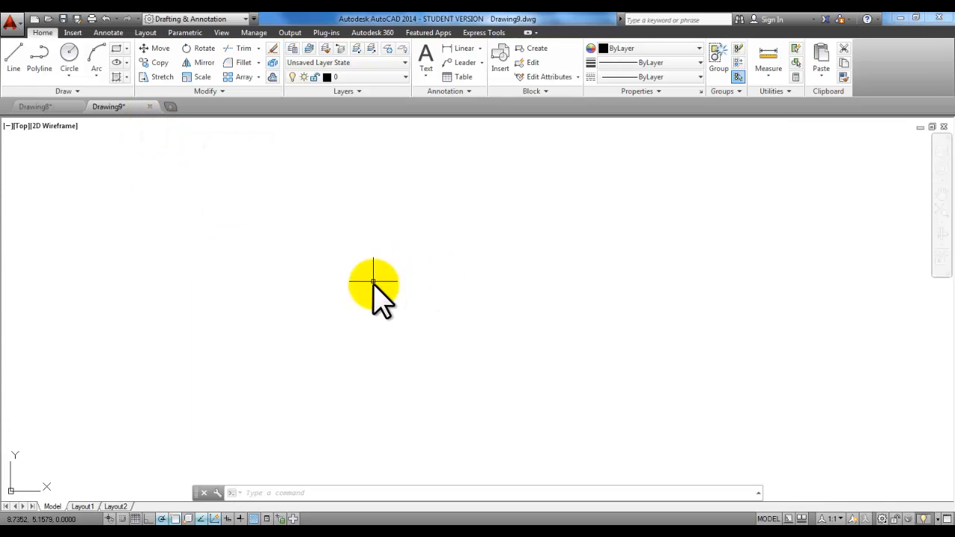
Step: Draw a single horizontal line across the middle of the drawing area on layer 0
{"action": "left_click", "coordinate": [13, 56]}
{"action": "left_click", "coordinate": [308, 309]}
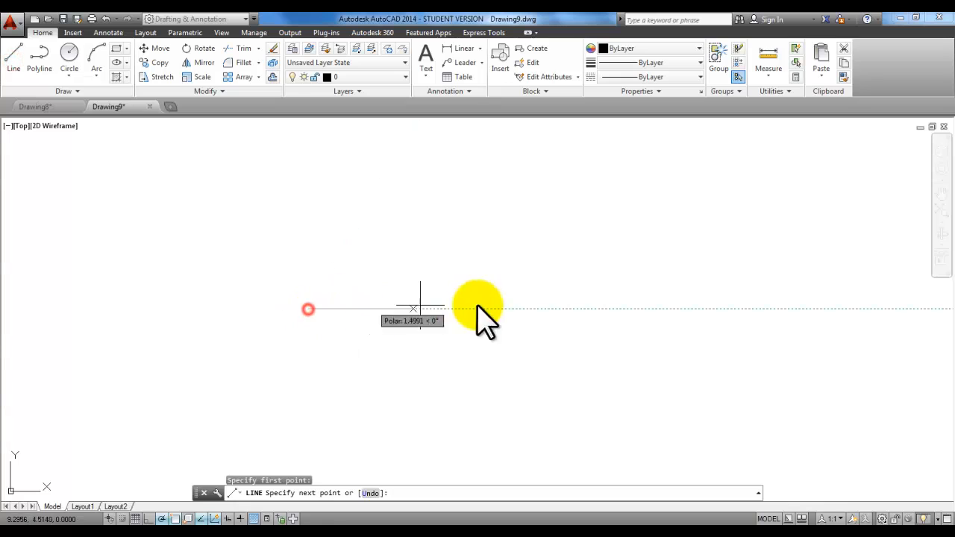
{"action": "left_click", "coordinate": [618, 312]}
{"action": "right_click", "coordinate": [579, 222]}
{"action": "left_click", "coordinate": [606, 229]}
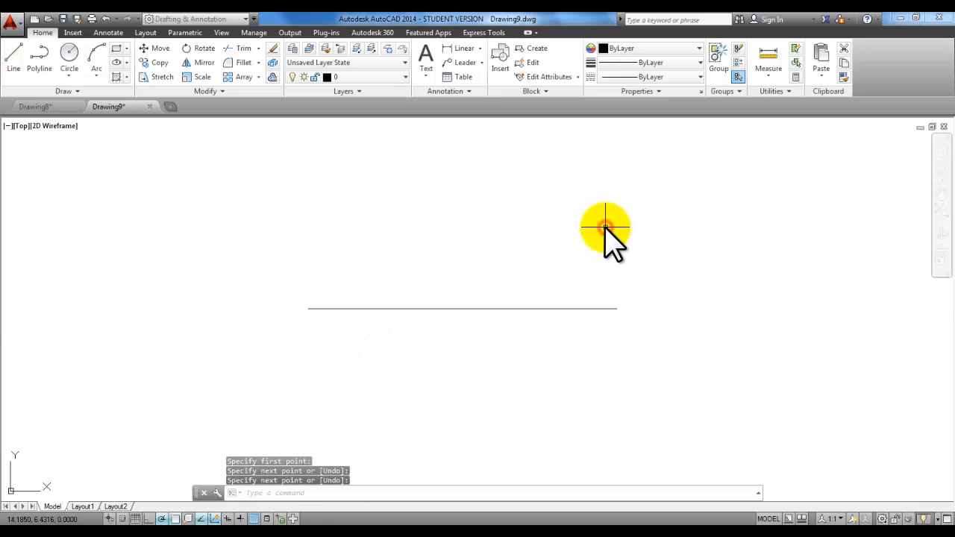
{"action": "scroll", "coordinate": [473, 292], "scroll_direction": "up", "scroll_amount": 4}
{"action": "scroll", "coordinate": [473, 291], "scroll_direction": "down", "scroll_amount": 2}
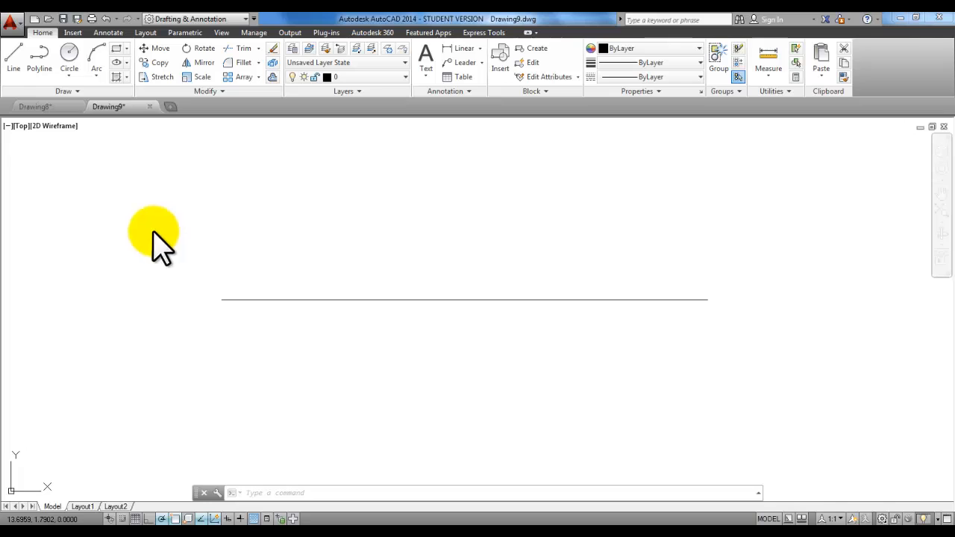
Step: Start a plot of model space and choose the Lexmark 2600 Series as the plotter
{"action": "mouse_move", "coordinate": [90, 505]}
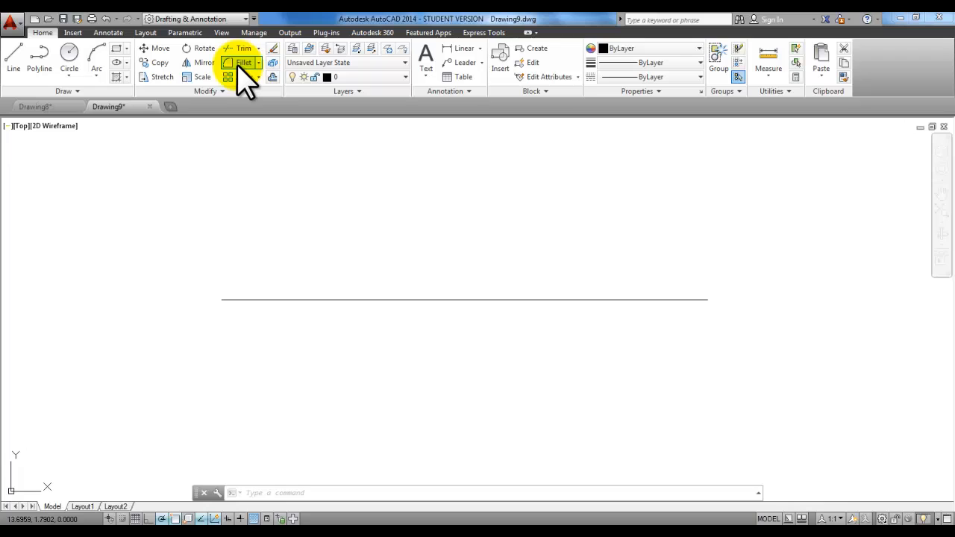
{"action": "left_click", "coordinate": [11, 23]}
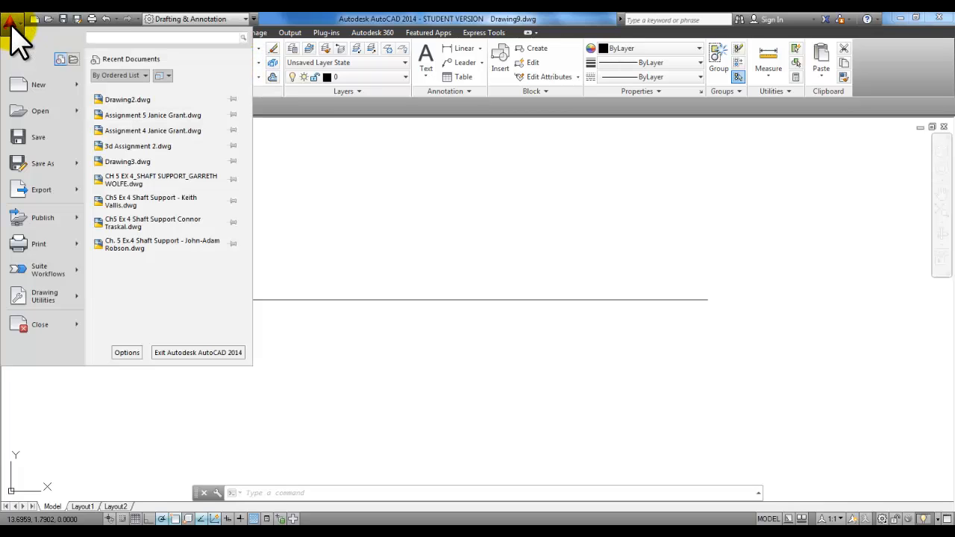
{"action": "left_click", "coordinate": [33, 248]}
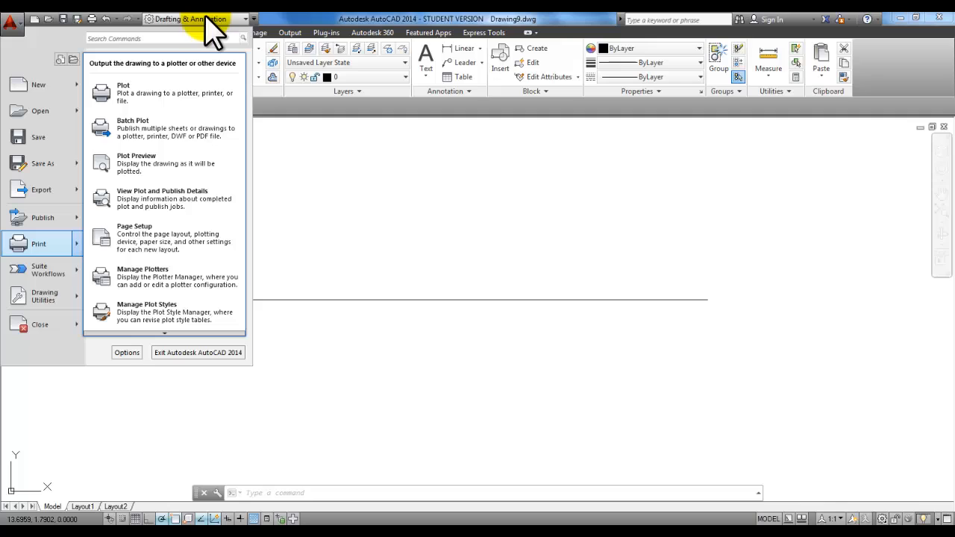
{"action": "left_click", "coordinate": [92, 20]}
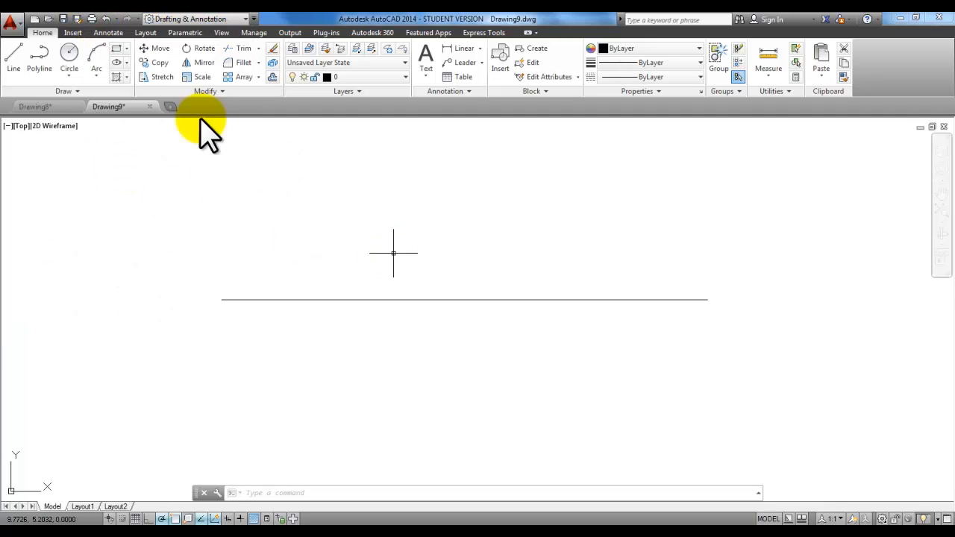
{"action": "left_click", "coordinate": [92, 20]}
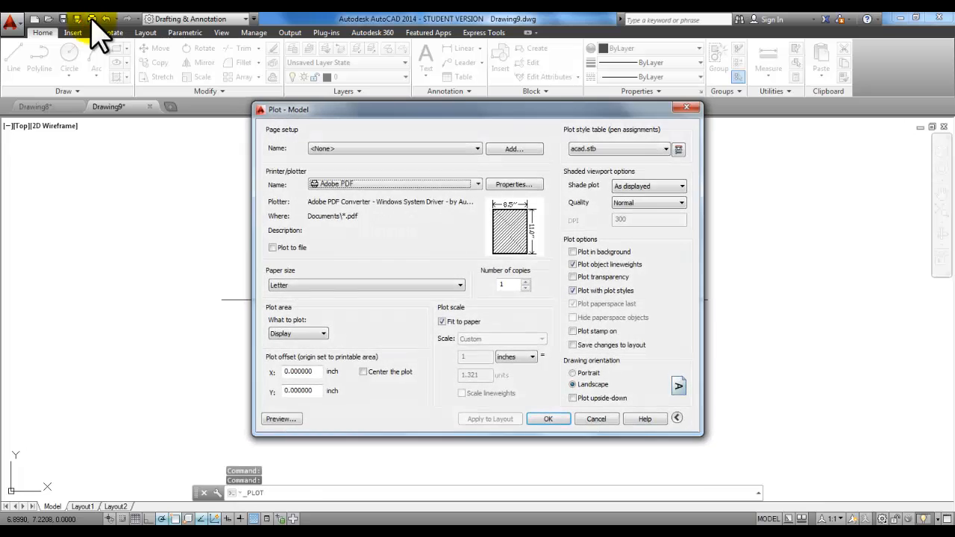
{"action": "left_click", "coordinate": [437, 185]}
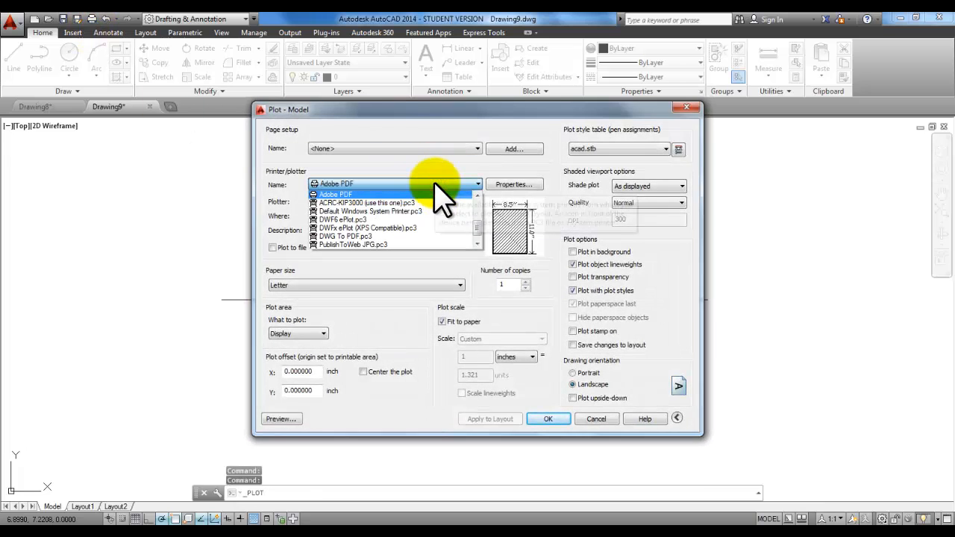
{"action": "scroll", "coordinate": [480, 209], "scroll_direction": "up", "scroll_amount": 4}
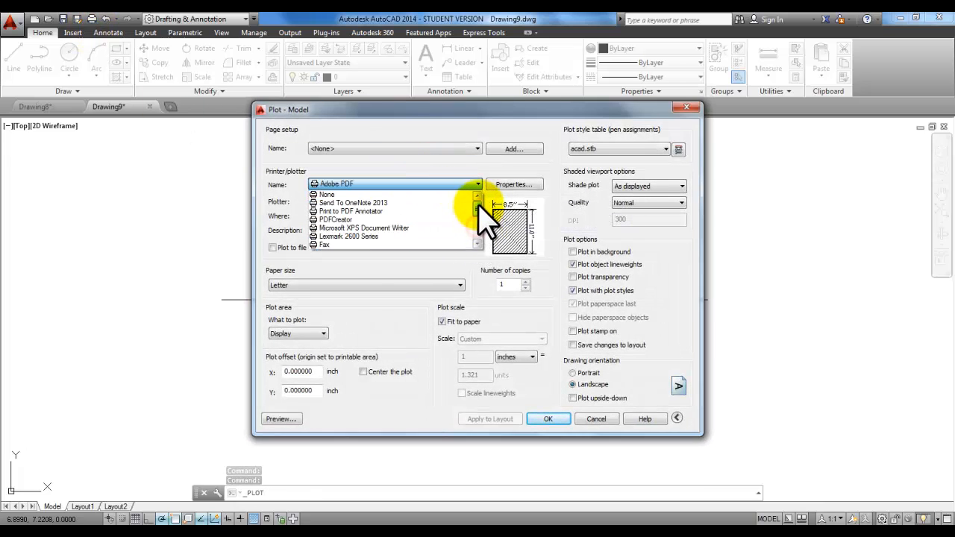
{"action": "left_click", "coordinate": [407, 237]}
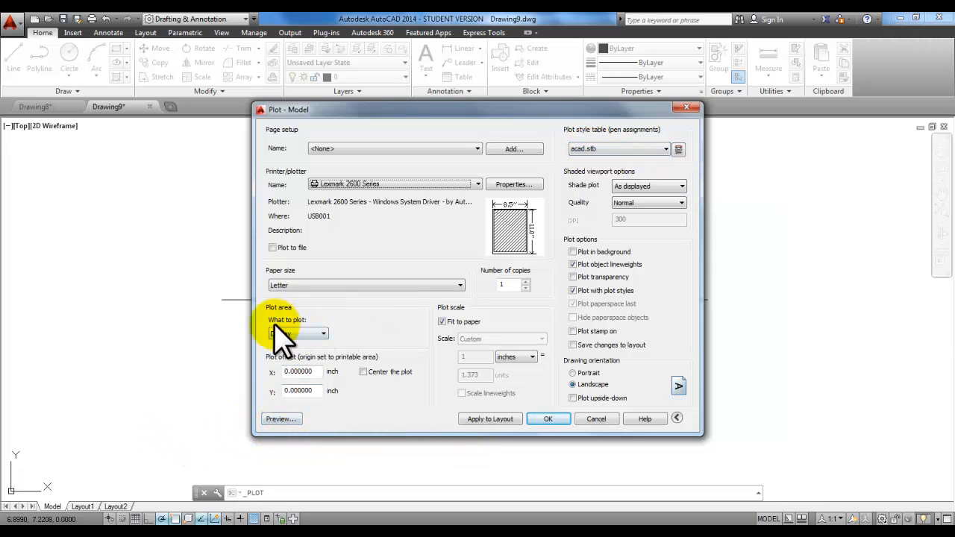
Step: Preview the plot, examine the thickness of the line up close, and leave the plot setup without plotting
{"action": "left_click", "coordinate": [280, 419]}
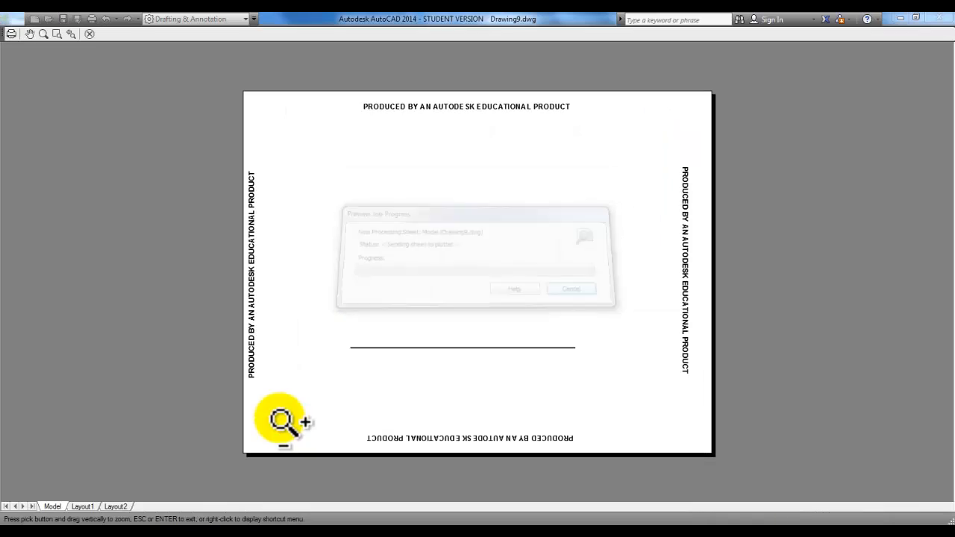
{"action": "scroll", "coordinate": [346, 396], "scroll_direction": "up", "scroll_amount": 4}
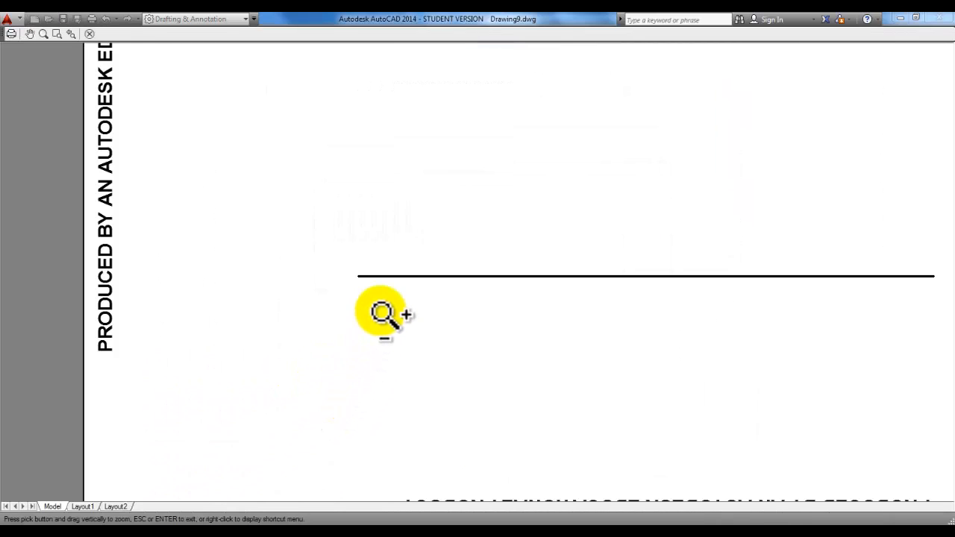
{"action": "scroll", "coordinate": [387, 312], "scroll_direction": "down", "scroll_amount": 4}
{"action": "scroll", "coordinate": [403, 312], "scroll_direction": "up", "scroll_amount": 5}
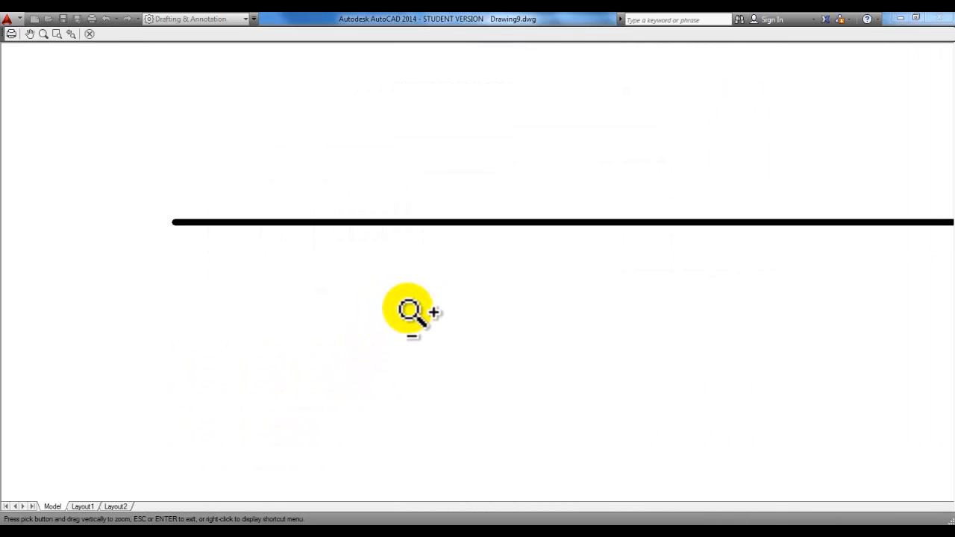
{"action": "scroll", "coordinate": [411, 312], "scroll_direction": "down", "scroll_amount": 5}
{"action": "scroll", "coordinate": [411, 312], "scroll_direction": "up", "scroll_amount": 2}
{"action": "scroll", "coordinate": [411, 312], "scroll_direction": "down", "scroll_amount": 4}
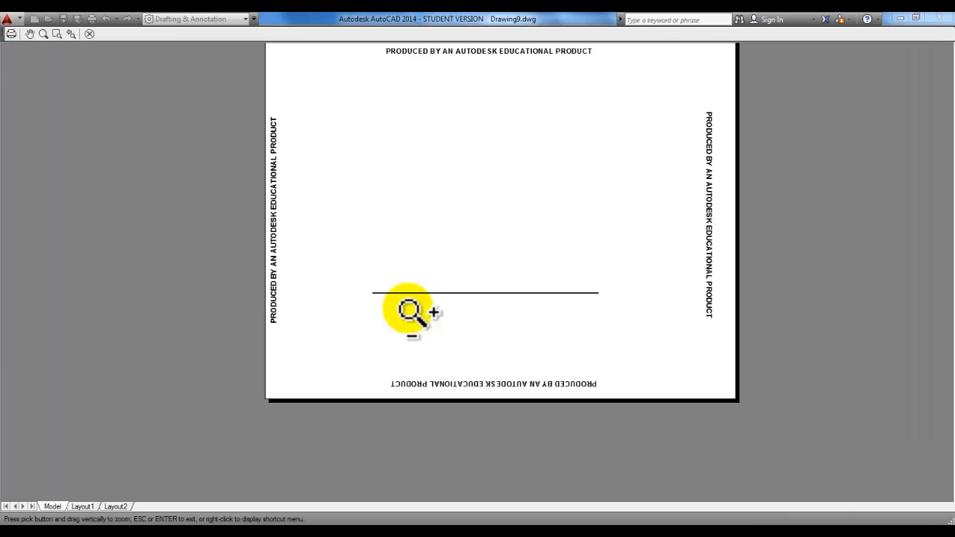
{"action": "scroll", "coordinate": [411, 312], "scroll_direction": "down", "scroll_amount": 2}
{"action": "right_click", "coordinate": [419, 259]}
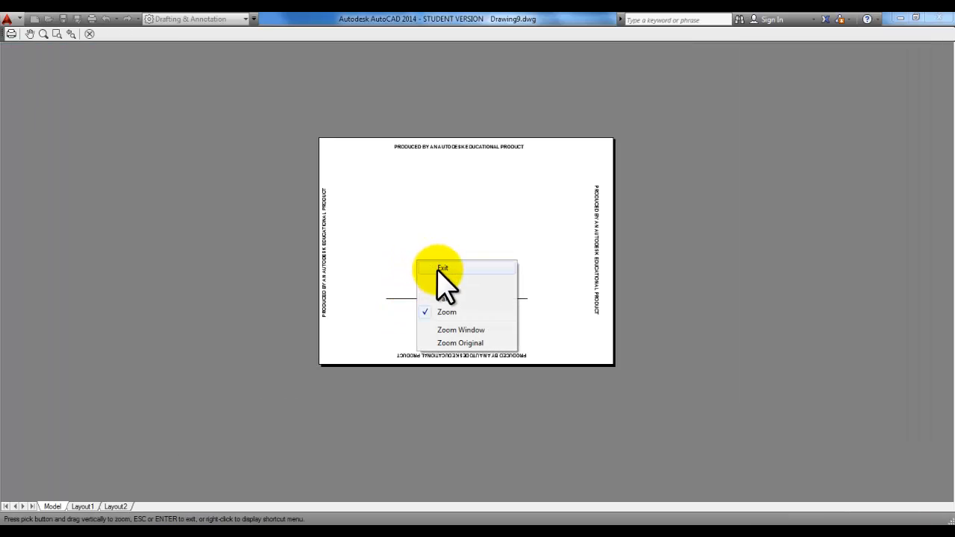
{"action": "left_click", "coordinate": [440, 272]}
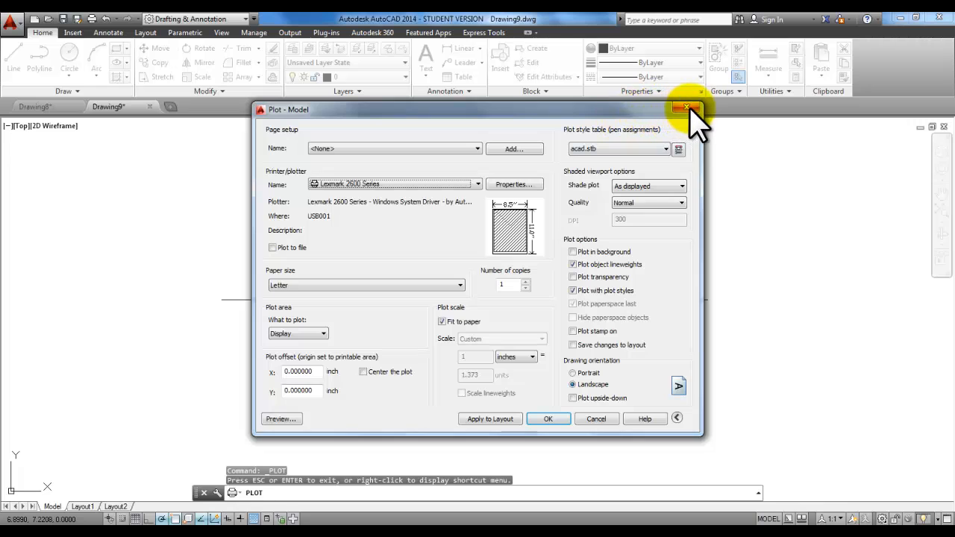
{"action": "left_click", "coordinate": [685, 109]}
Step: Erase the horizontal line from the drawing
{"action": "left_click", "coordinate": [491, 281]}
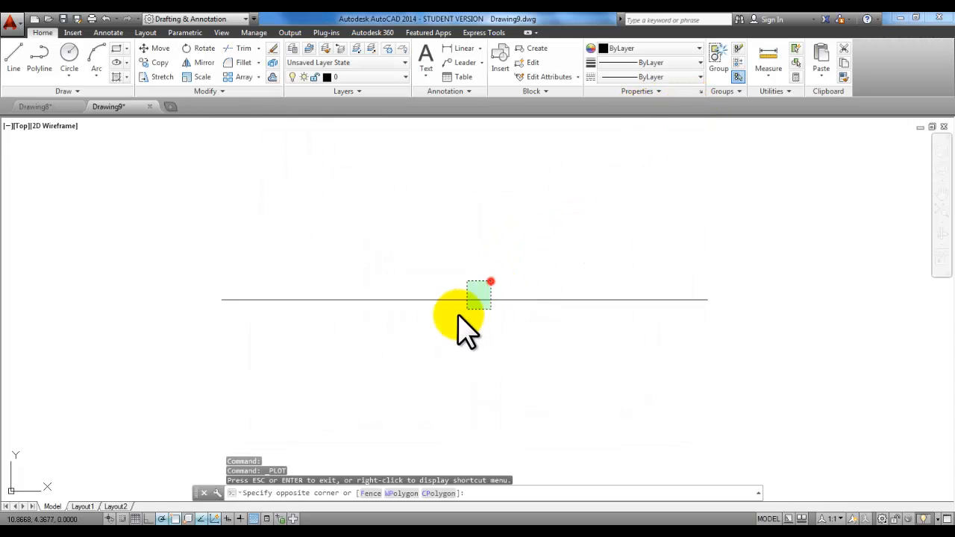
{"action": "left_click", "coordinate": [453, 320]}
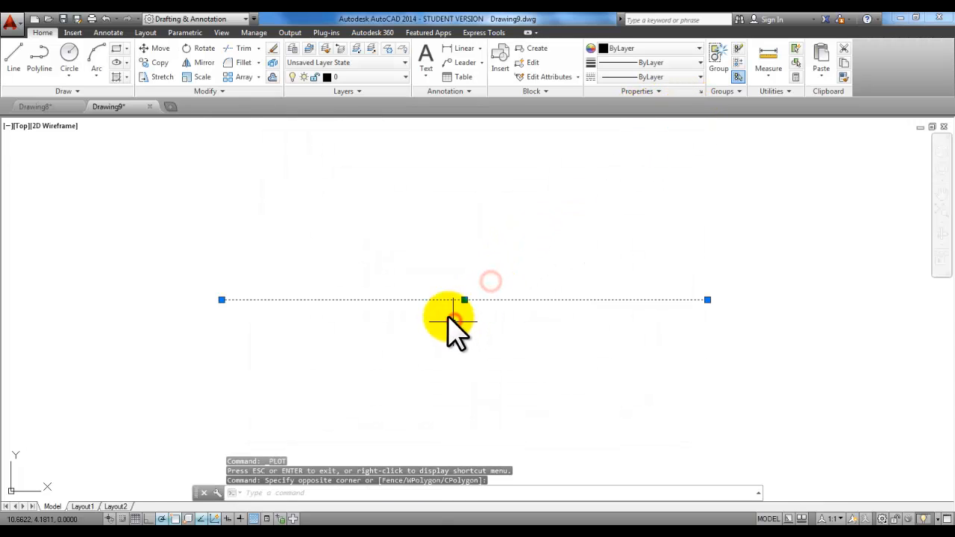
{"action": "right_click", "coordinate": [245, 170]}
{"action": "left_click", "coordinate": [282, 242]}
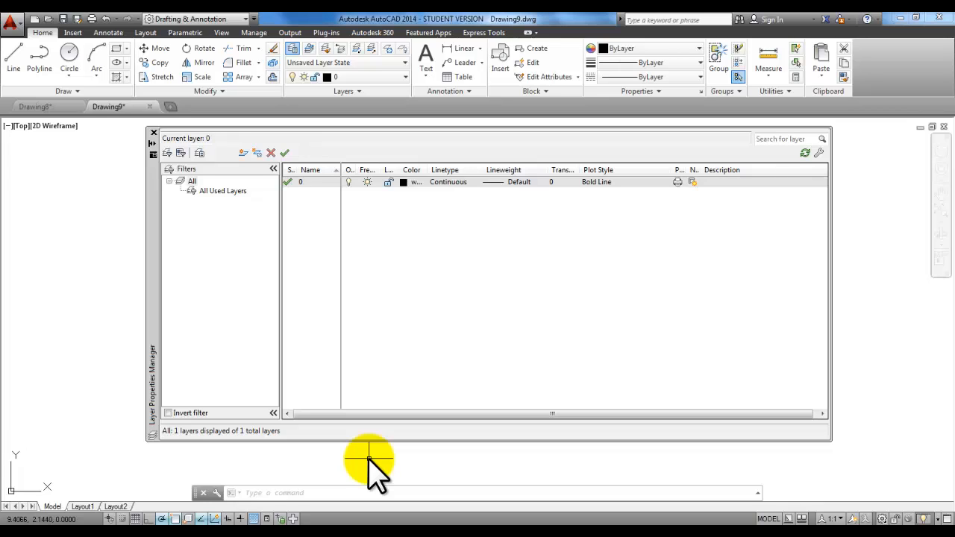
Step: Look up the acad -Named Plot Styles.dwt template for a new drawing and leave the template selection without opening one
{"action": "left_click", "coordinate": [9, 24]}
{"action": "mouse_move", "coordinate": [27, 88]}
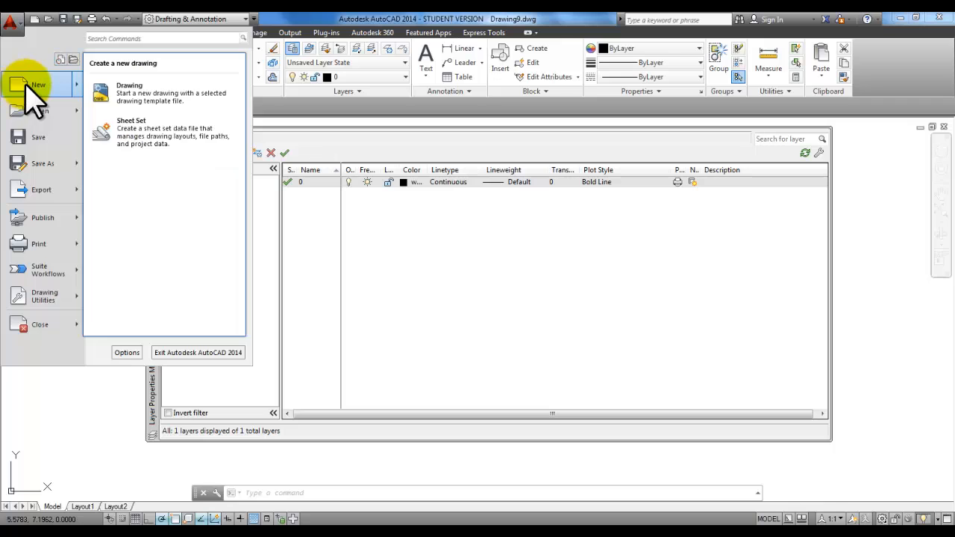
{"action": "left_click", "coordinate": [142, 101]}
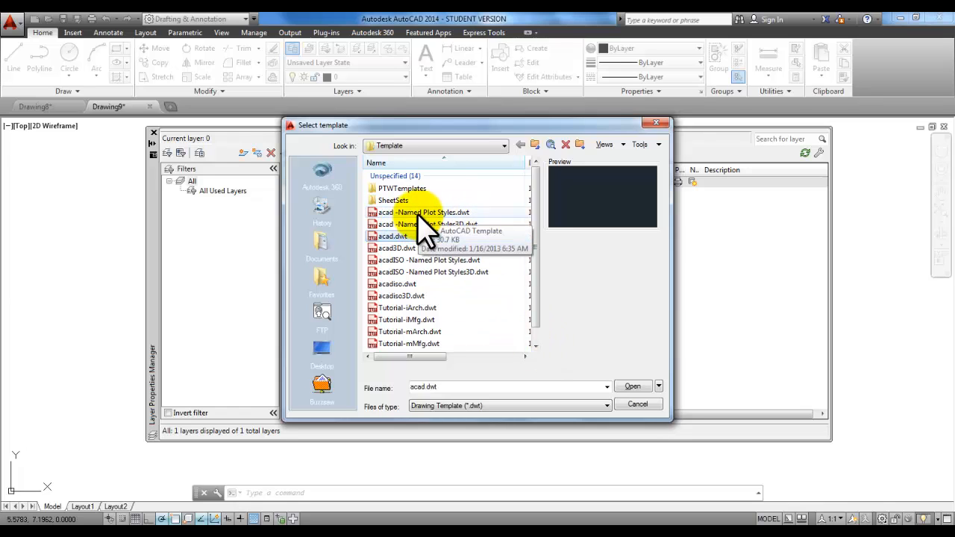
{"action": "left_click", "coordinate": [647, 404]}
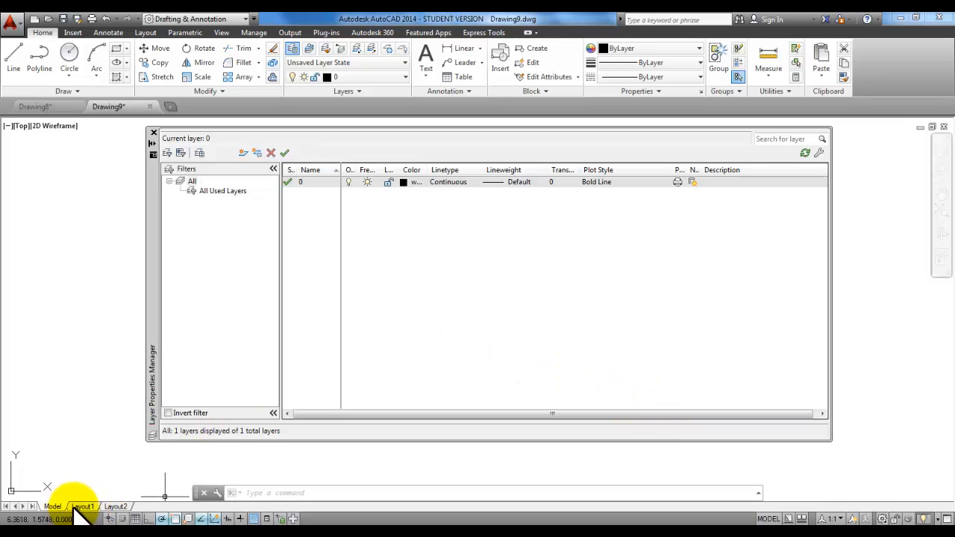
{"action": "mouse_move", "coordinate": [85, 512]}
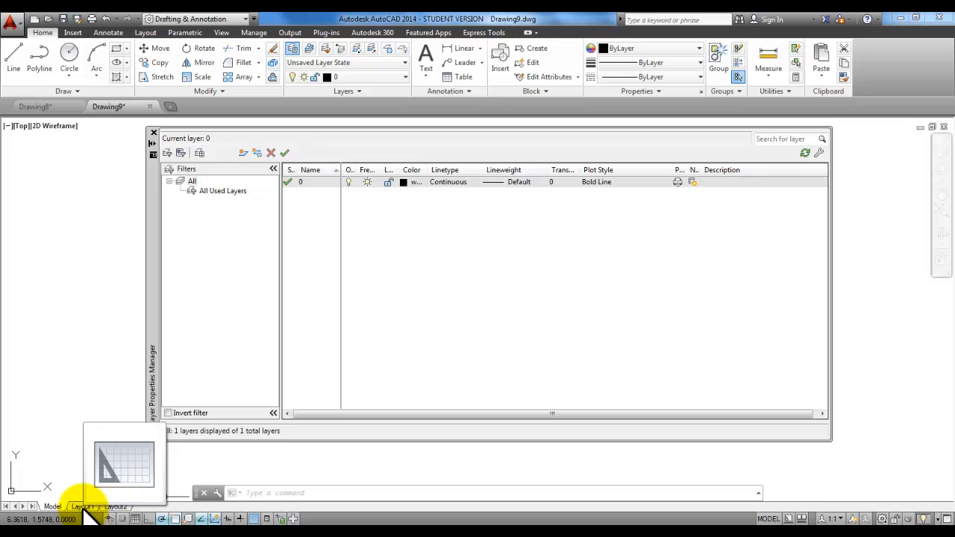